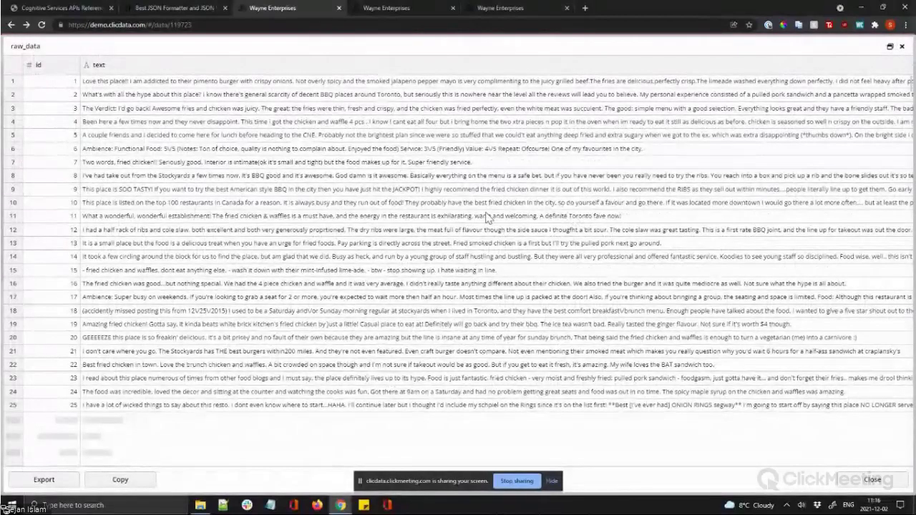
Zoom the raw_data review table to 110% so the Stockyards review text is readable.
scroll(708, 158, down, 2)
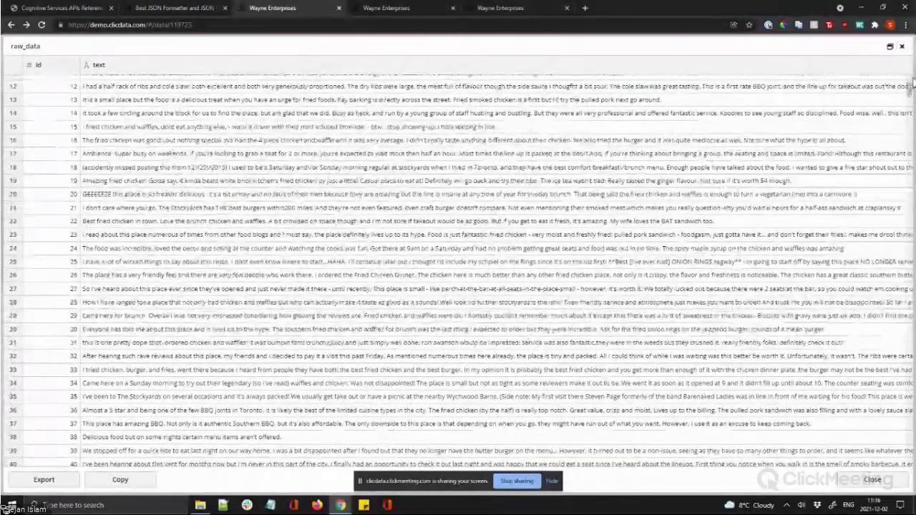
key(ctrl+a)
scroll(727, 136, up, 1)
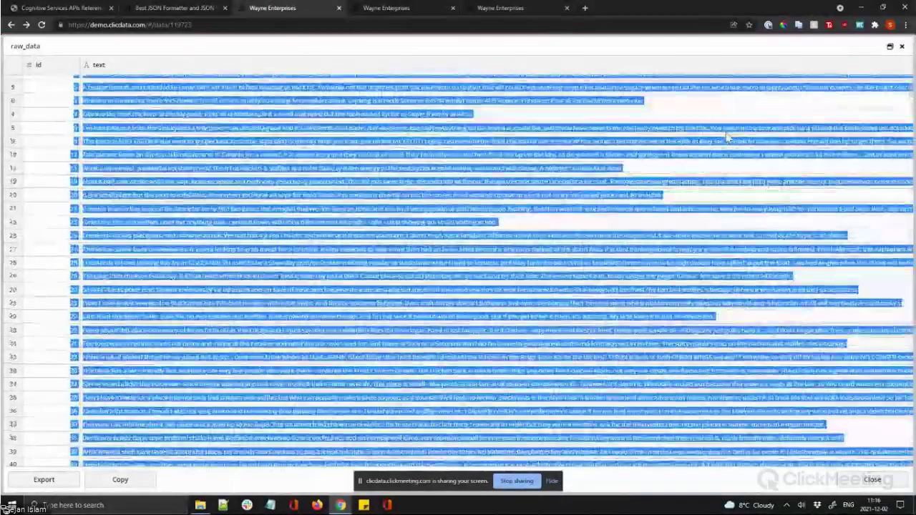
scroll(726, 136, up, 1)
click(624, 151)
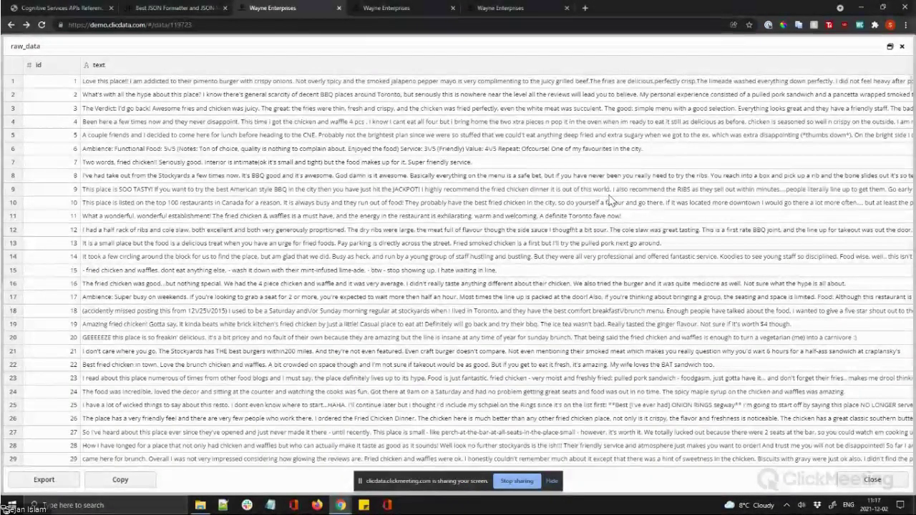
key(ctrl+plus)
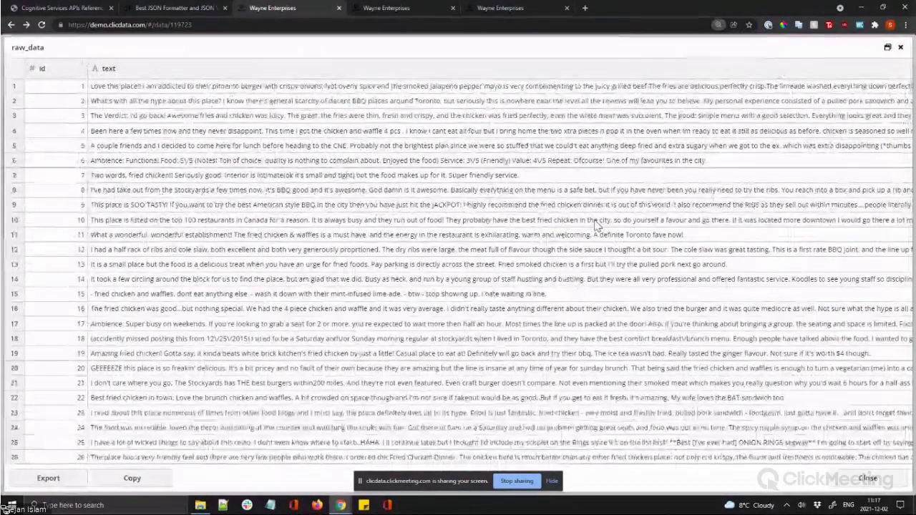
click(559, 280)
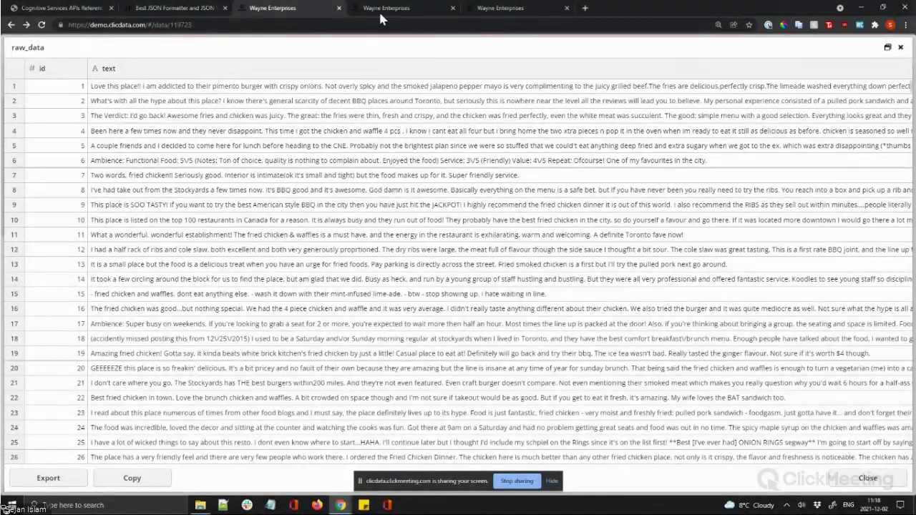
Show the Text Analytics v3.1 Sentiment page's sample request body with id, language and text.
click(65, 8)
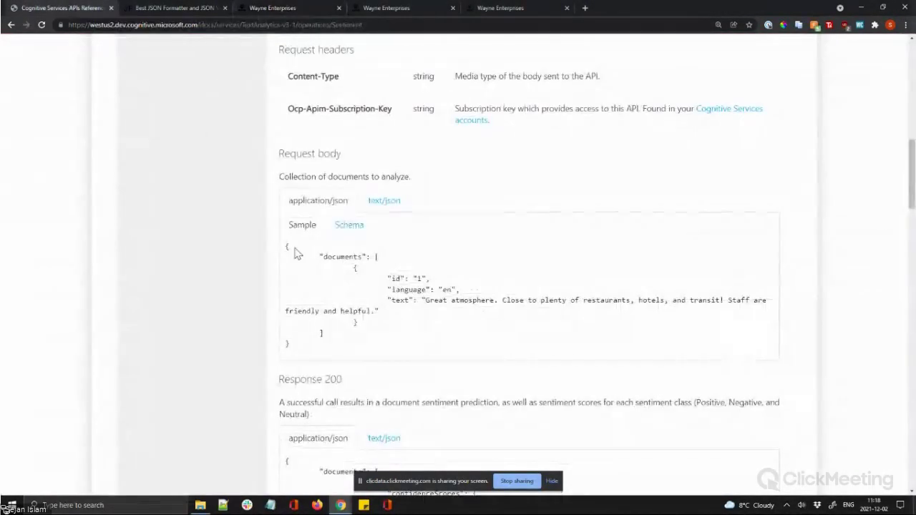
scroll(230, 343, up, 3)
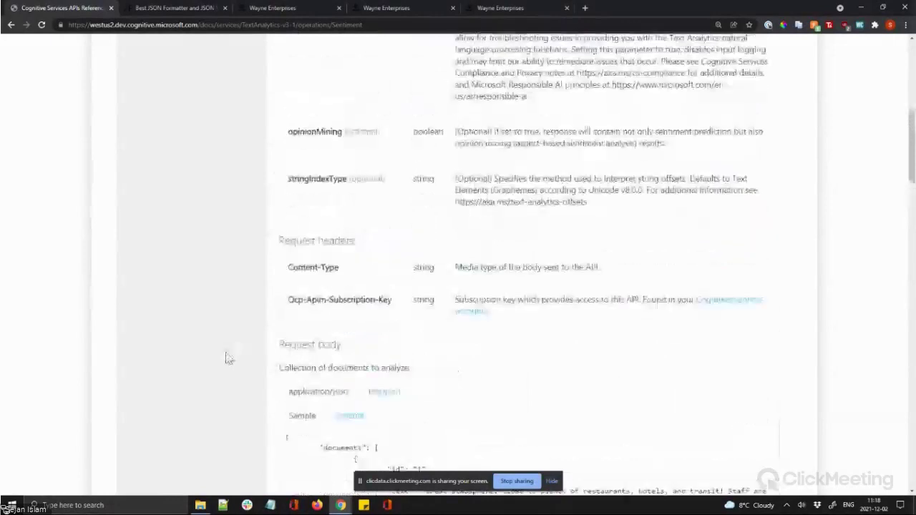
scroll(227, 358, up, 7)
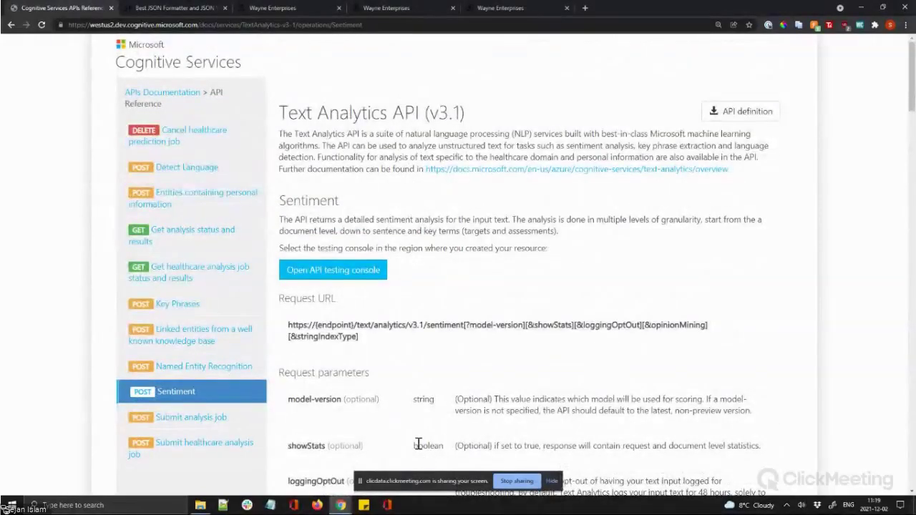
scroll(404, 405, down, 3)
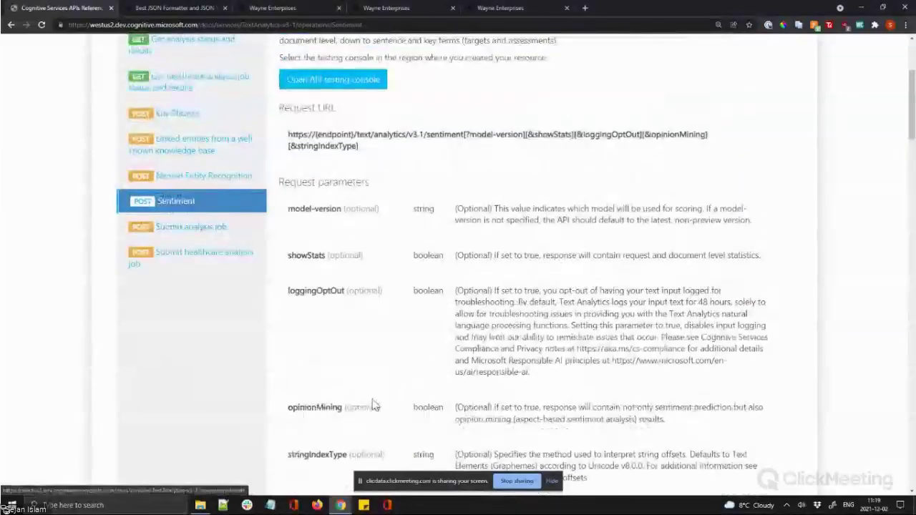
scroll(372, 406, down, 6)
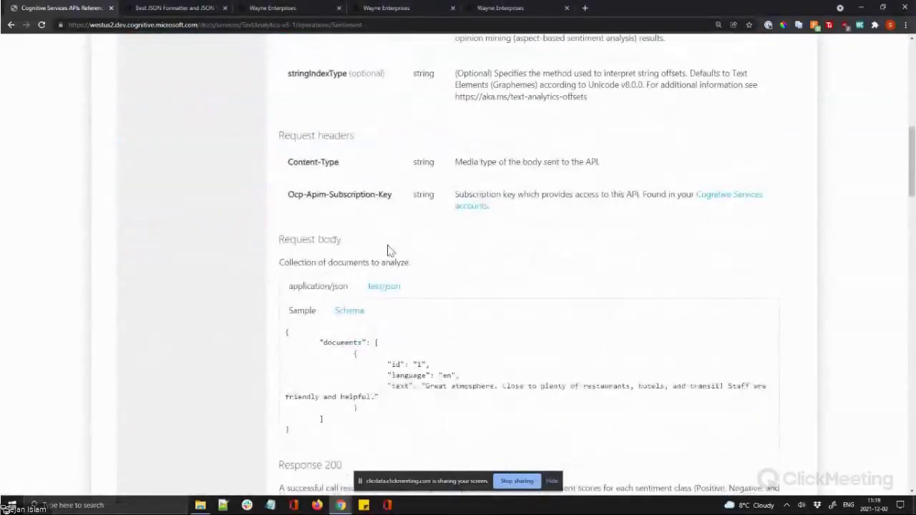
scroll(388, 272, down, 1)
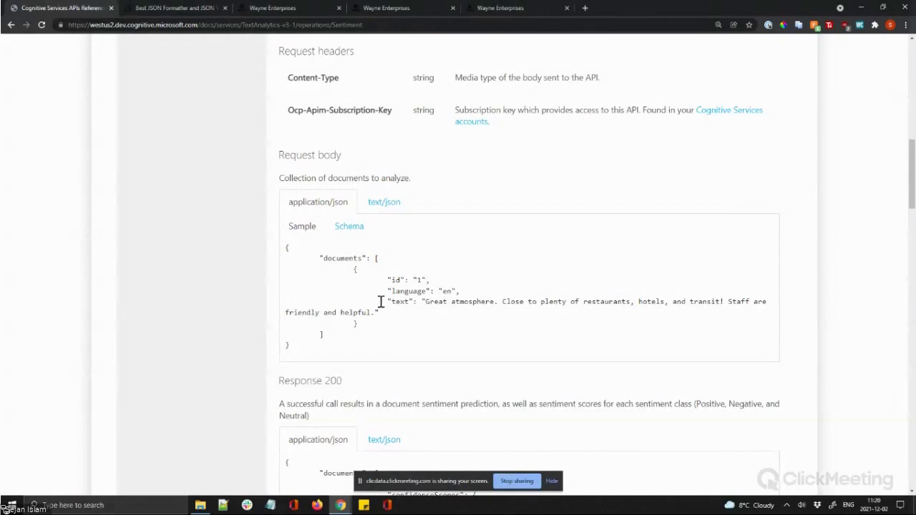
Compare the formatted review JSON with the Sentiment docs, ending on the Response 200 sample.
click(184, 8)
scroll(262, 272, up, 3)
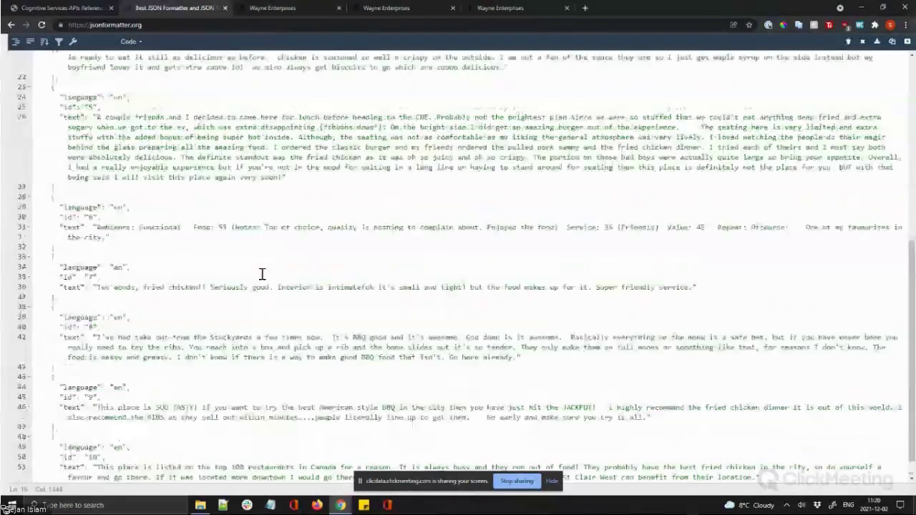
scroll(265, 299, up, 5)
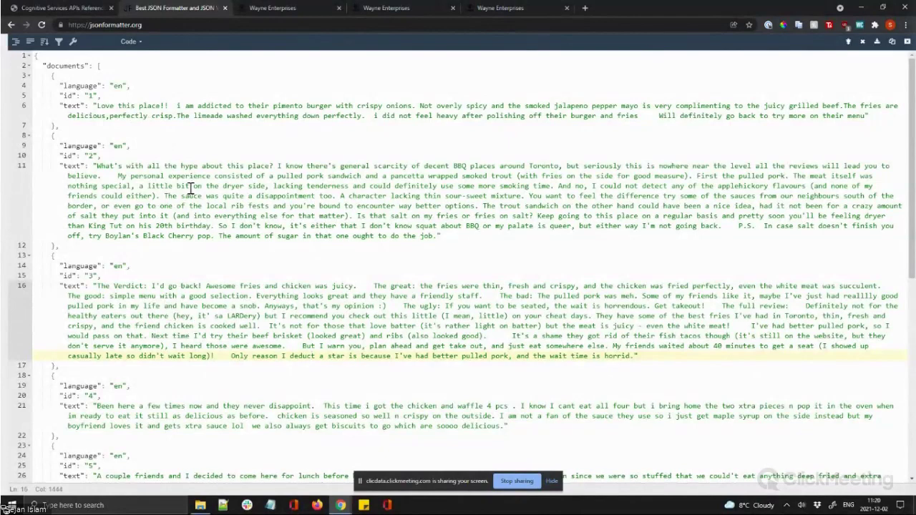
scroll(190, 189, down, 2)
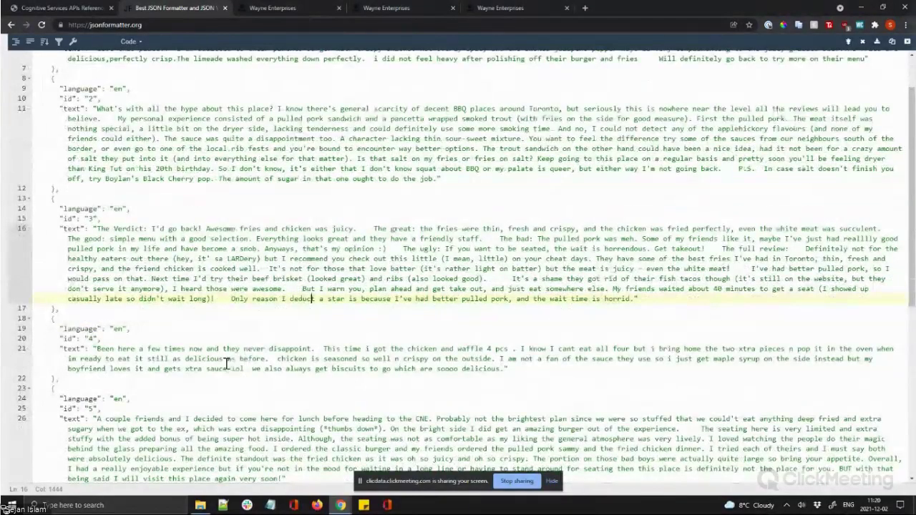
scroll(228, 364, up, 2)
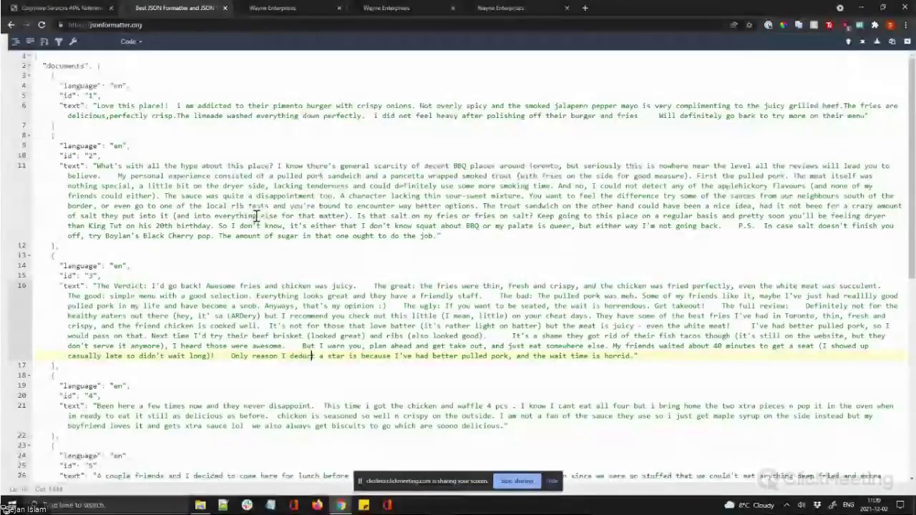
click(72, 8)
scroll(180, 363, down, 5)
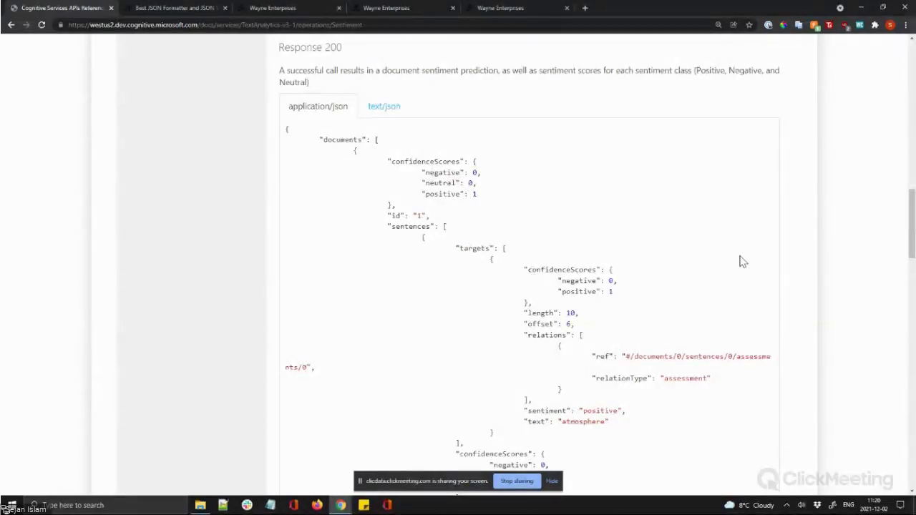
scroll(742, 260, down, 1)
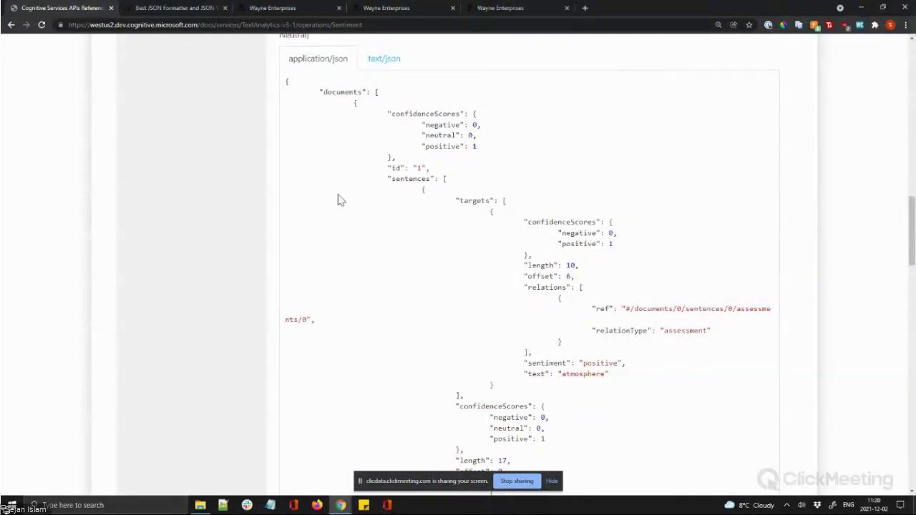
scroll(430, 201, down, 1)
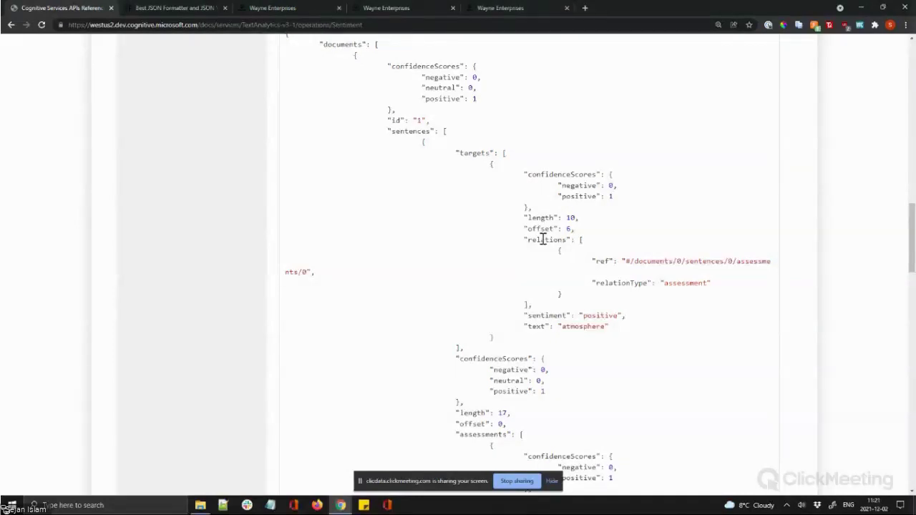
scroll(542, 242, up, 3)
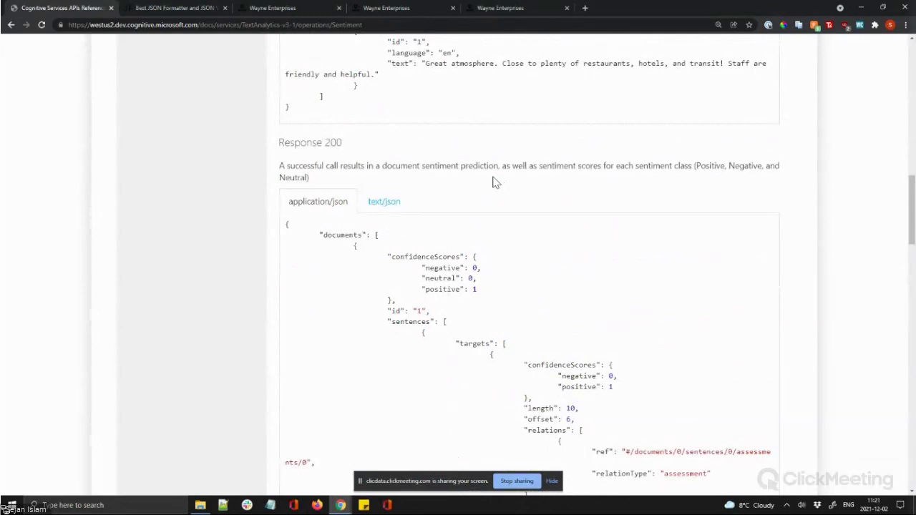
scroll(519, 238, up, 2)
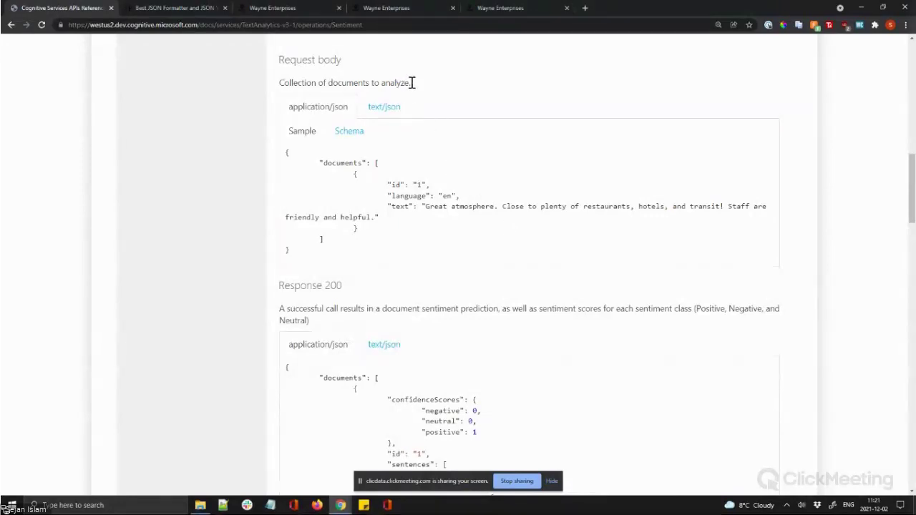
scroll(398, 385, down, 2)
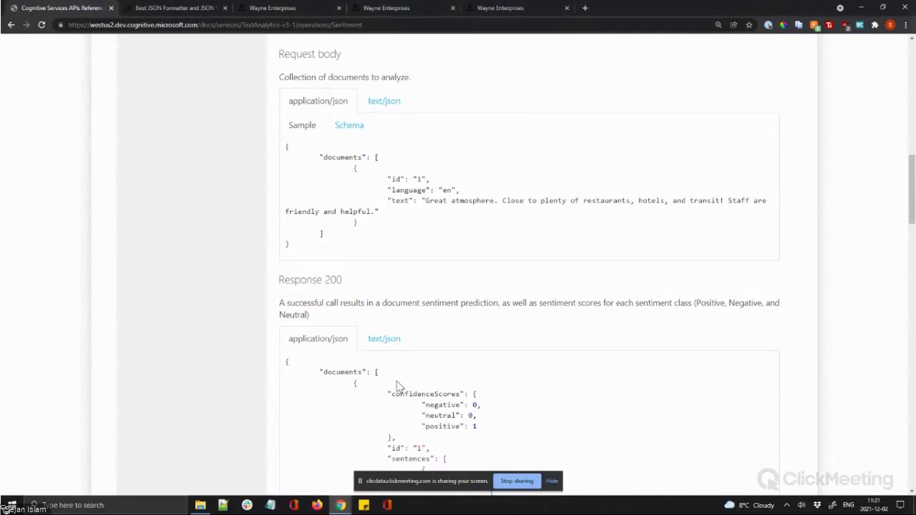
scroll(399, 387, down, 3)
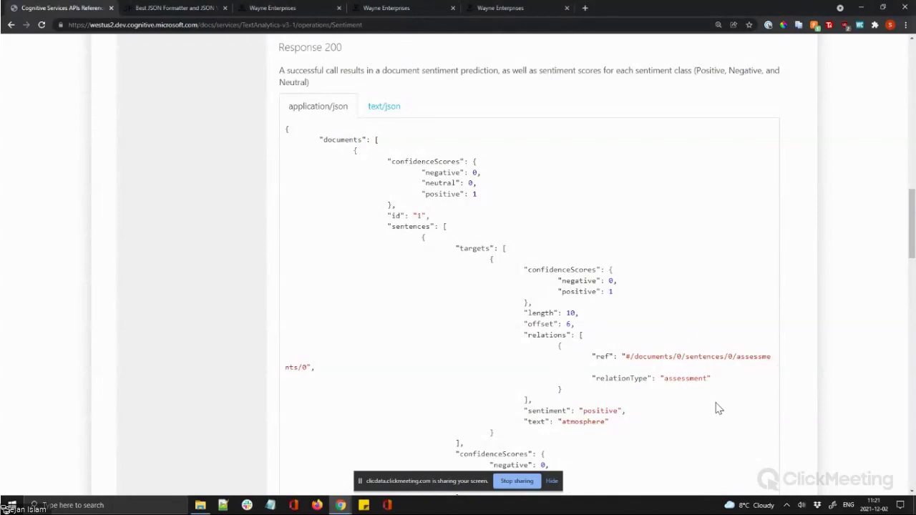
scroll(718, 408, up, 5)
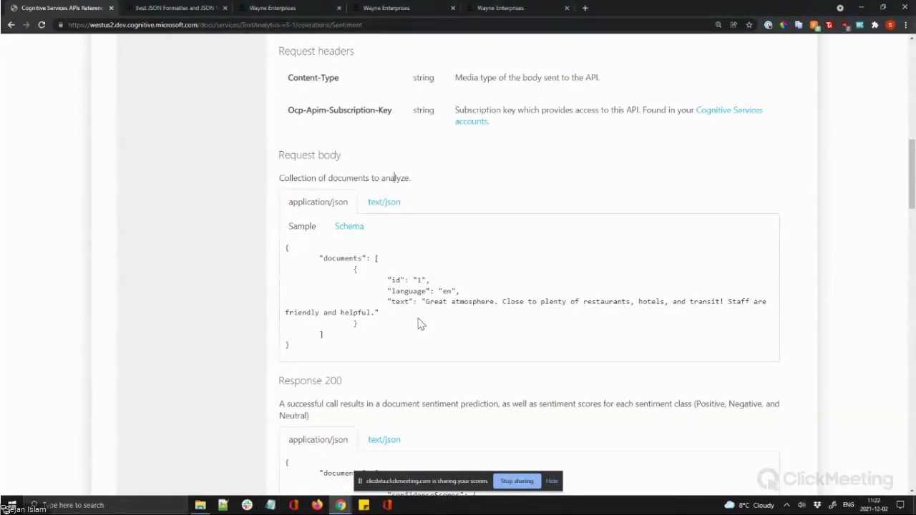
Browse the formatted documents JSON of English reviews, ids 1 through 10.
click(179, 15)
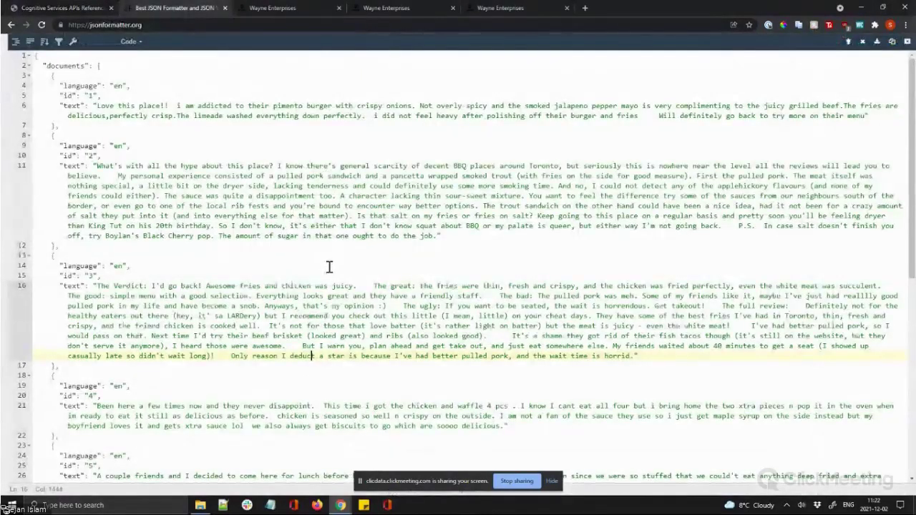
scroll(303, 232, down, 1)
scroll(302, 232, up, 1)
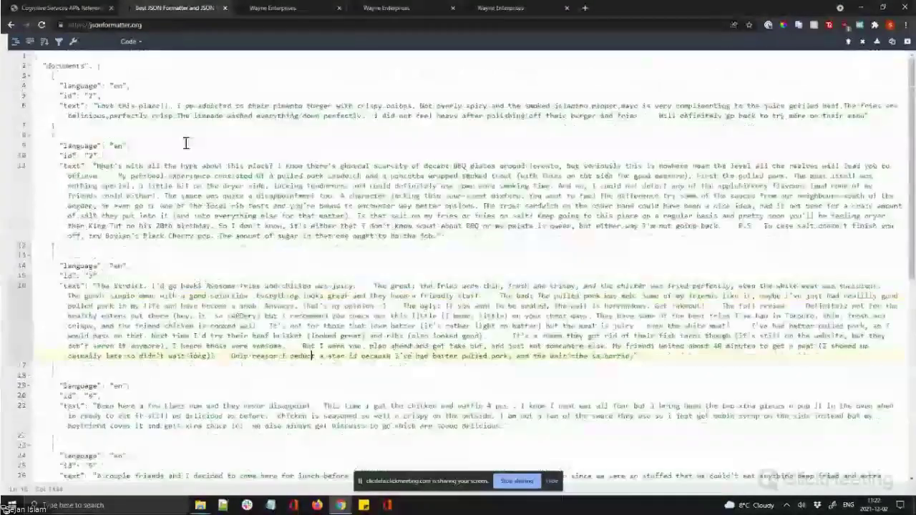
scroll(306, 234, down, 8)
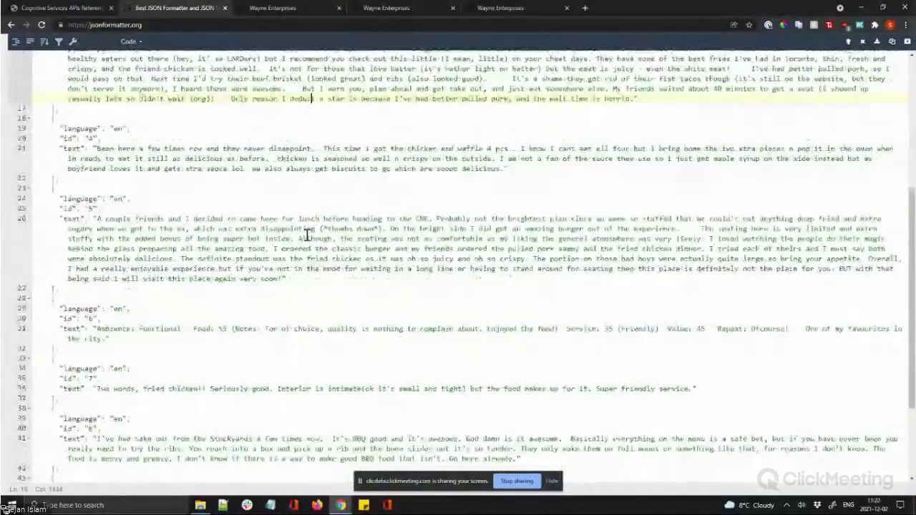
scroll(306, 234, down, 4)
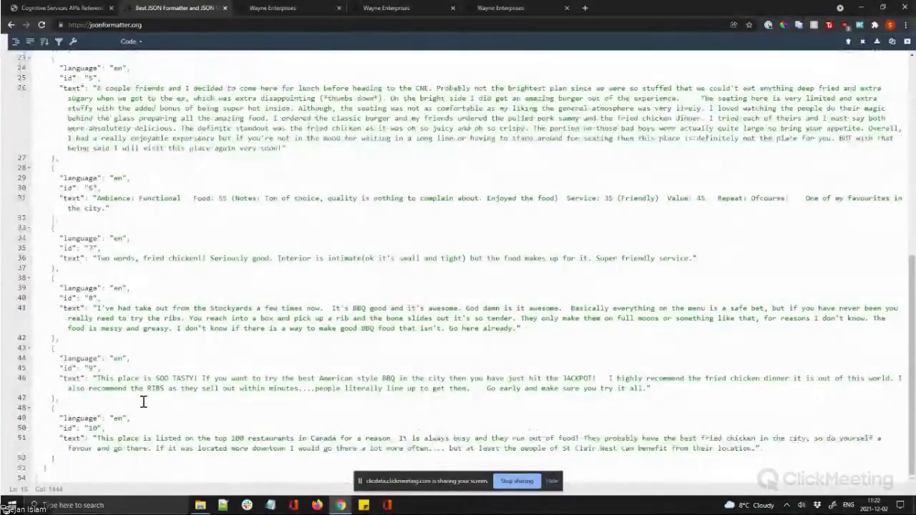
scroll(147, 392, up, 12)
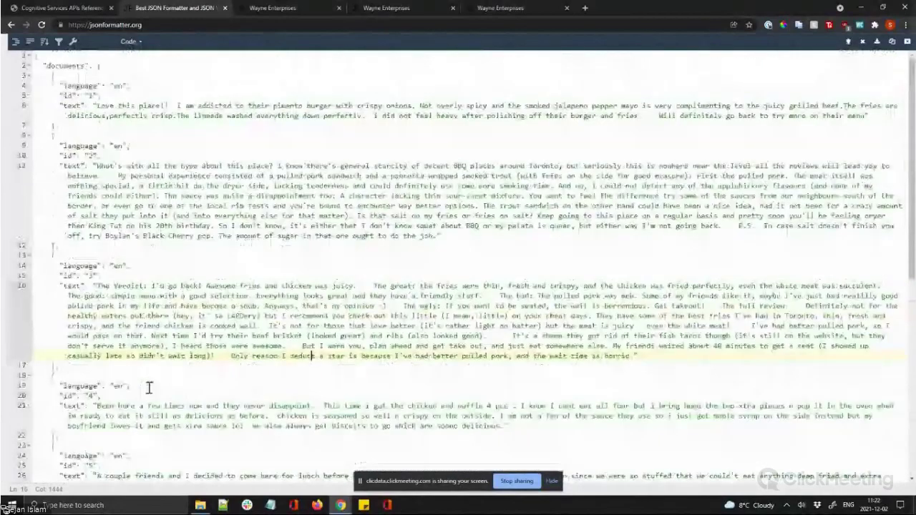
Close the raw_data preview and edit the input_for_API transformations.
click(282, 10)
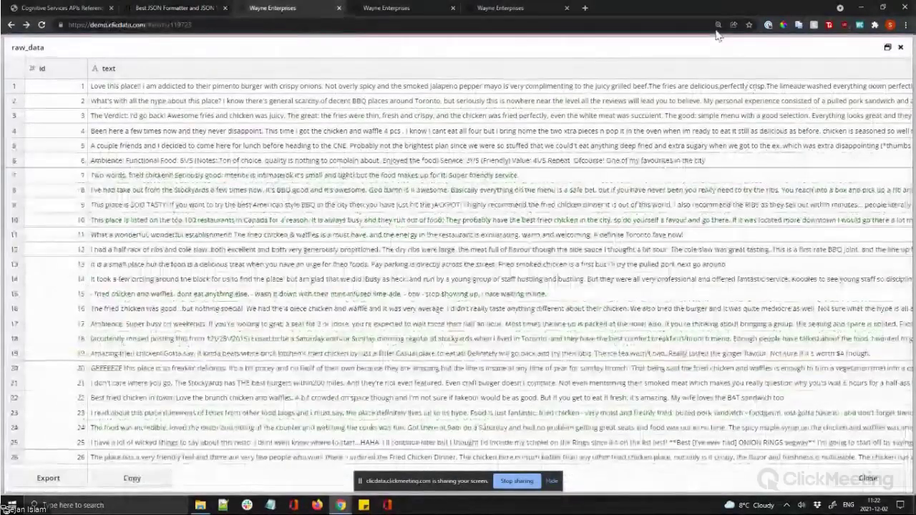
click(900, 47)
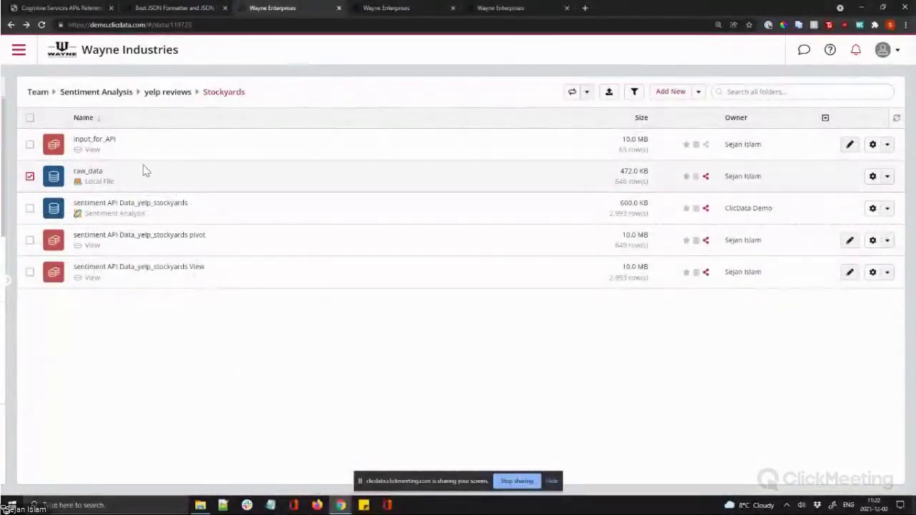
click(849, 144)
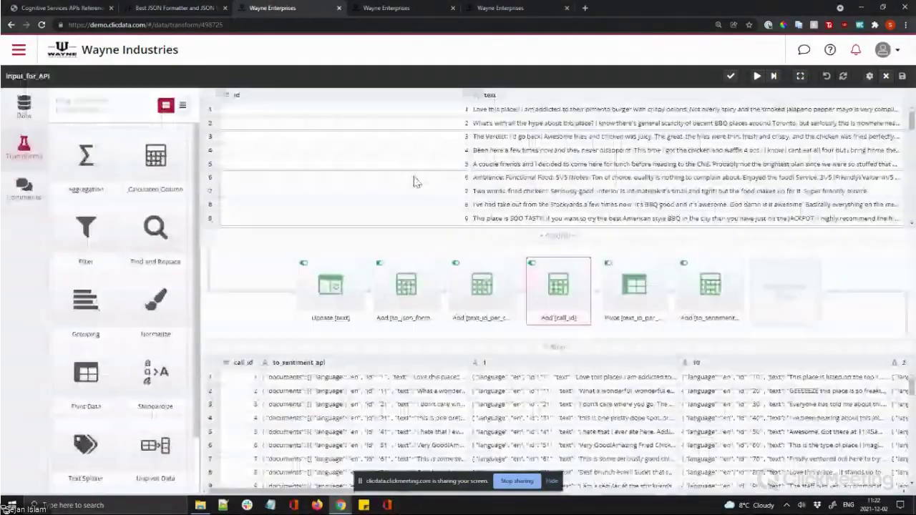
Disable all six steps, from Add [to_sentiment_api] back to Update [text].
click(683, 263)
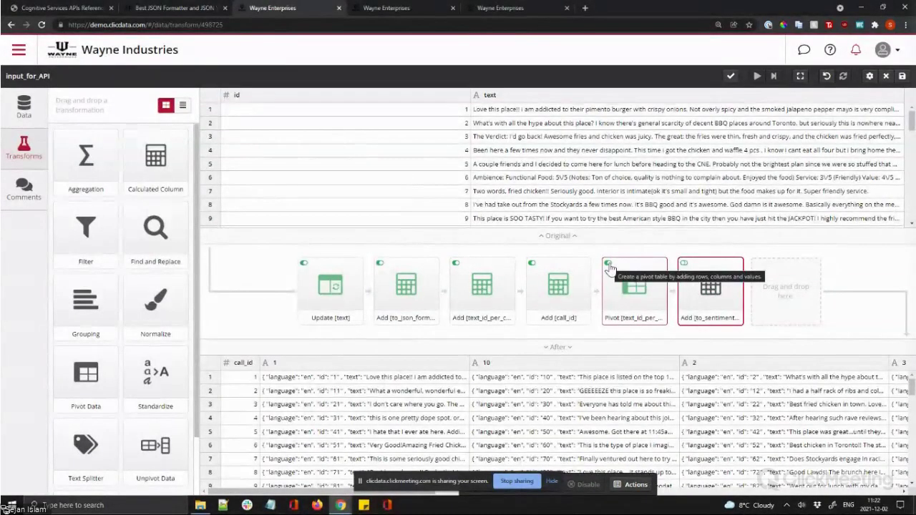
click(608, 263)
click(532, 263)
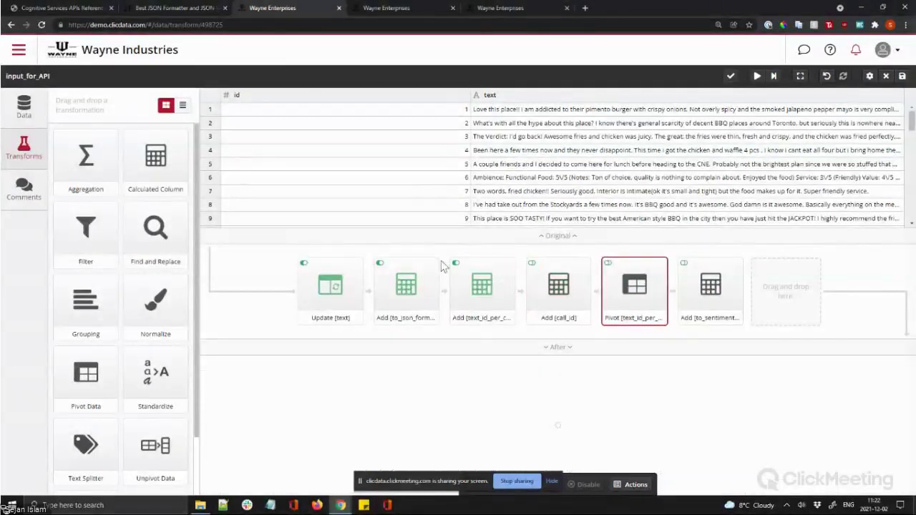
click(455, 264)
click(380, 263)
click(304, 263)
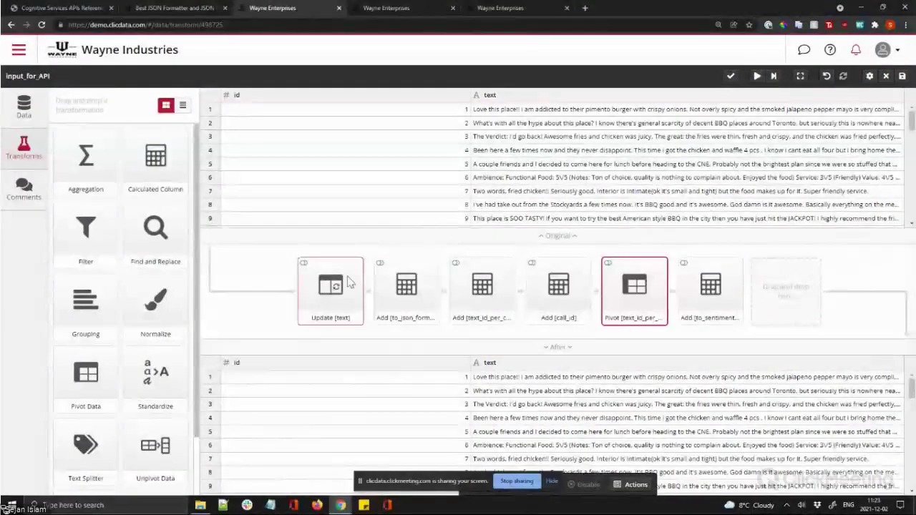
Review the nested replace() formula in the Update [text] step and save it.
click(339, 287)
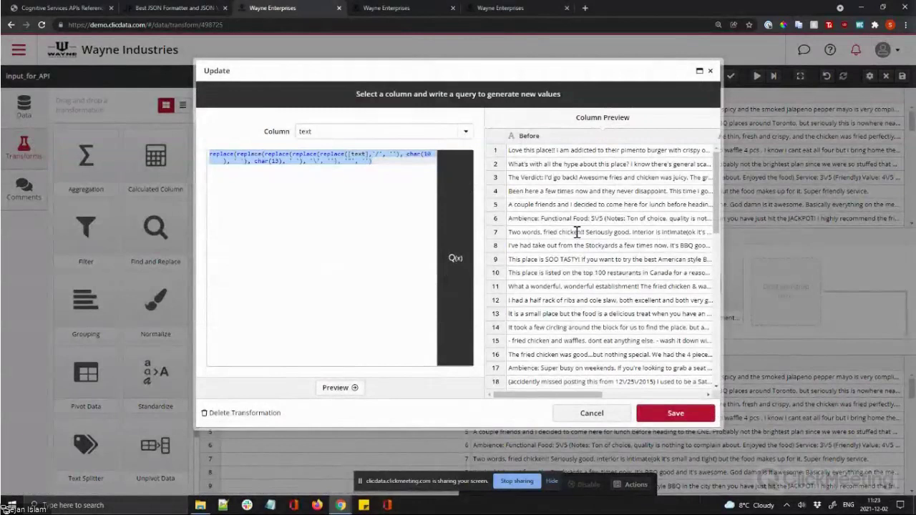
click(382, 254)
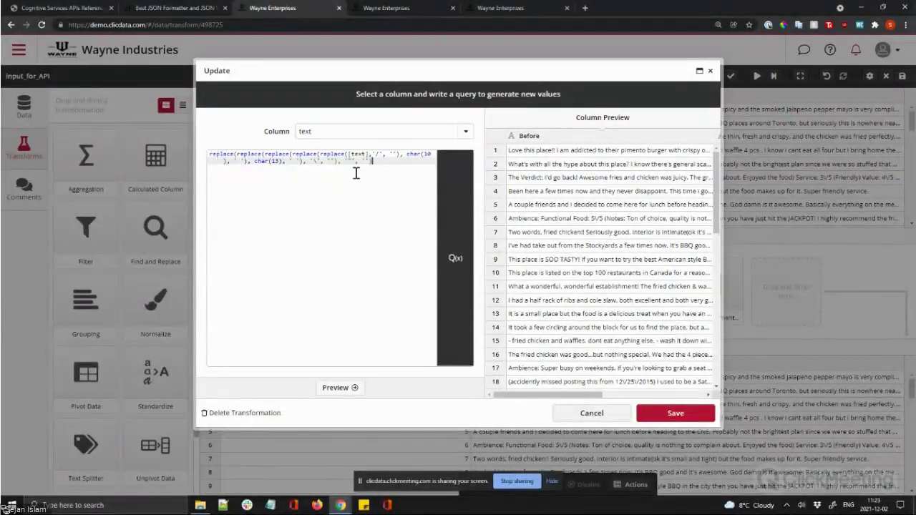
click(675, 413)
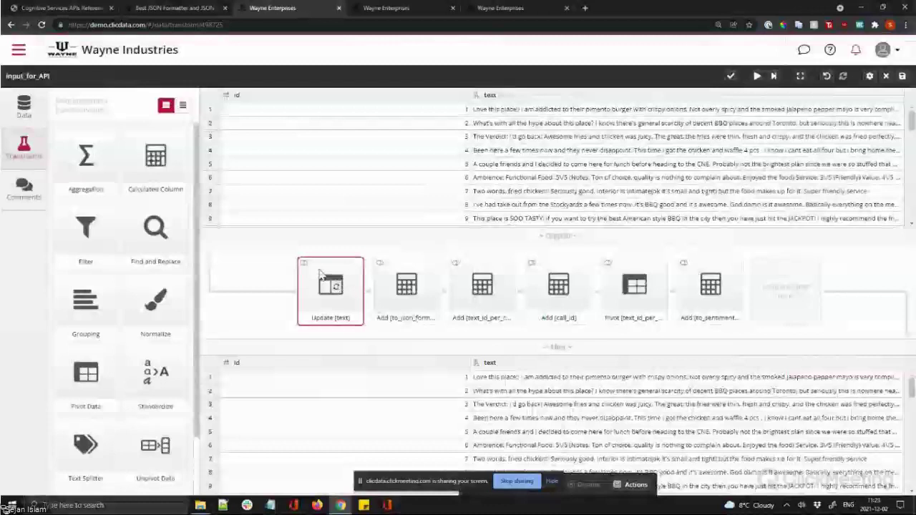
Check and save the to_json_format concat expression, then enable that step.
click(406, 303)
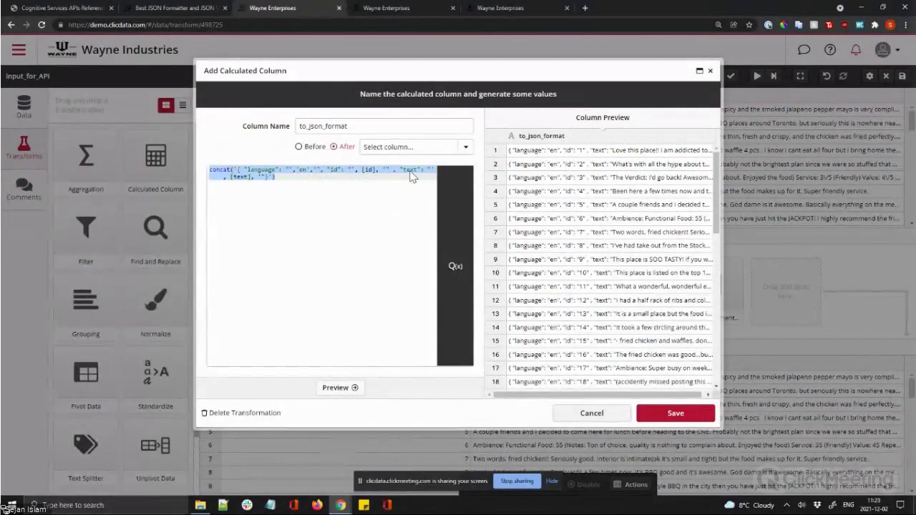
click(693, 415)
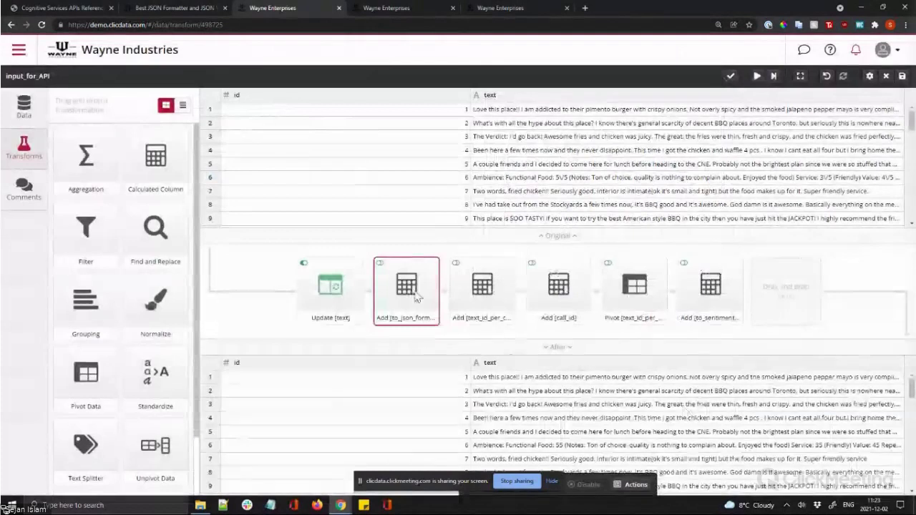
click(380, 262)
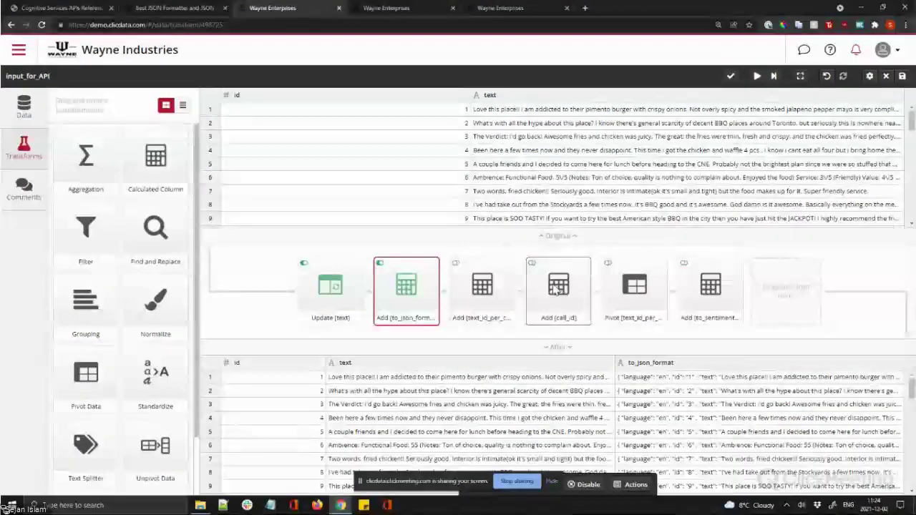
Re-enable the text_id_per_call and call_id steps and preview the Pivot step's output.
click(456, 264)
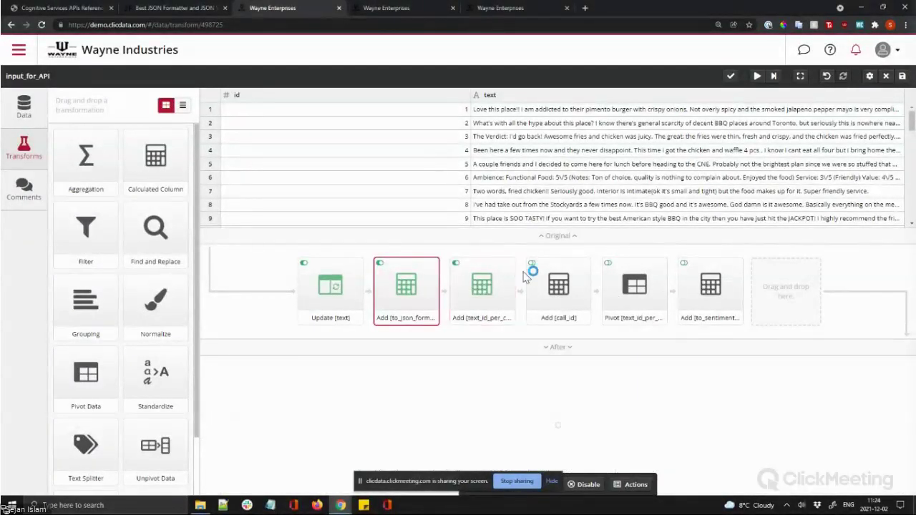
click(532, 264)
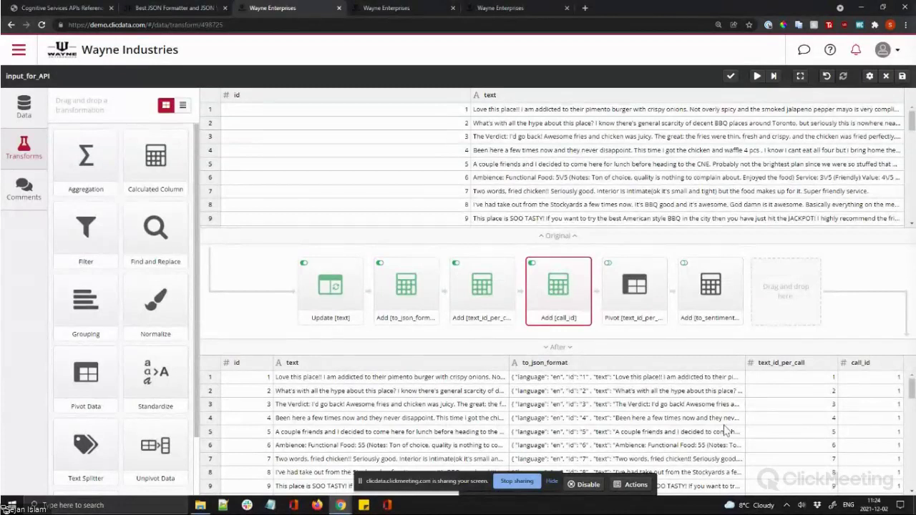
click(608, 268)
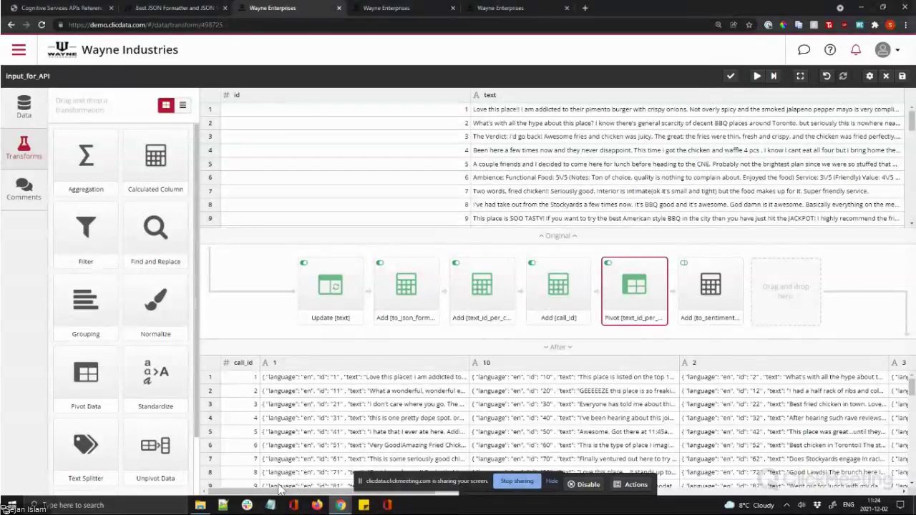
drag(311, 493, 286, 495)
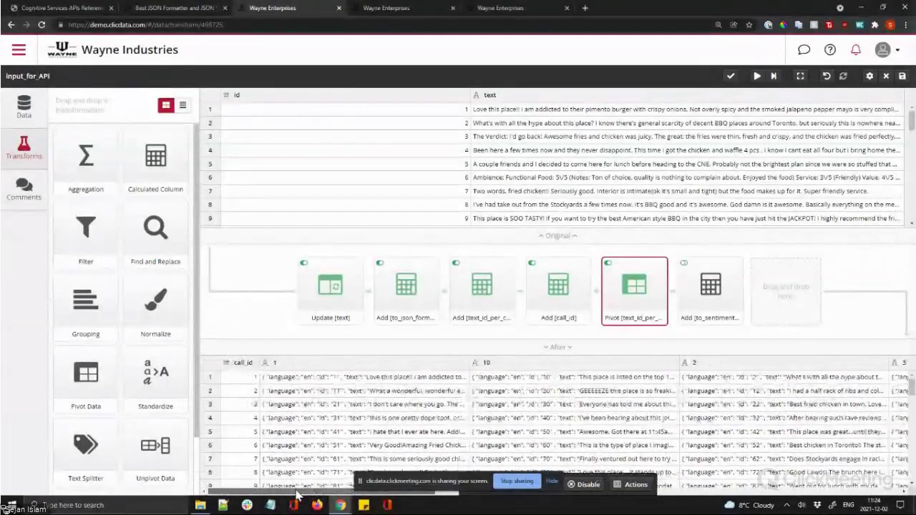
Switch the Pivot step off to inspect the unpivoted rows, then back on.
click(607, 264)
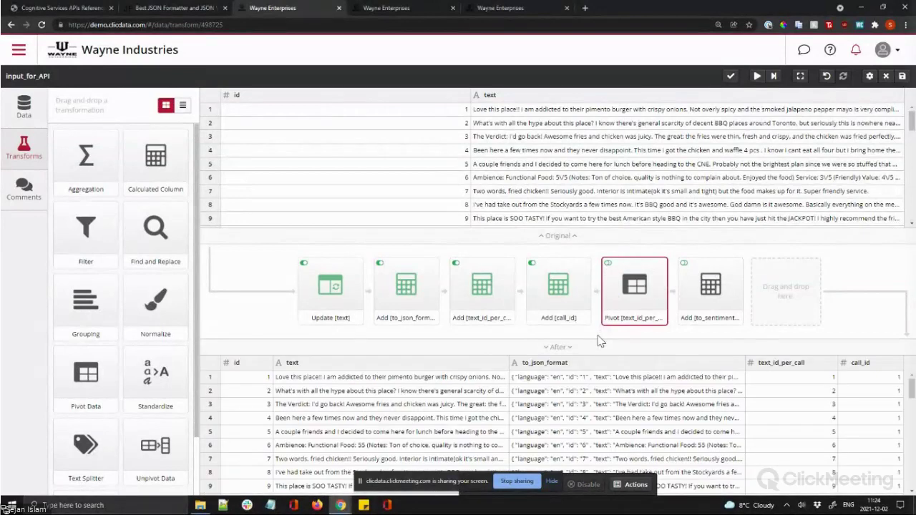
scroll(694, 448, down, 3)
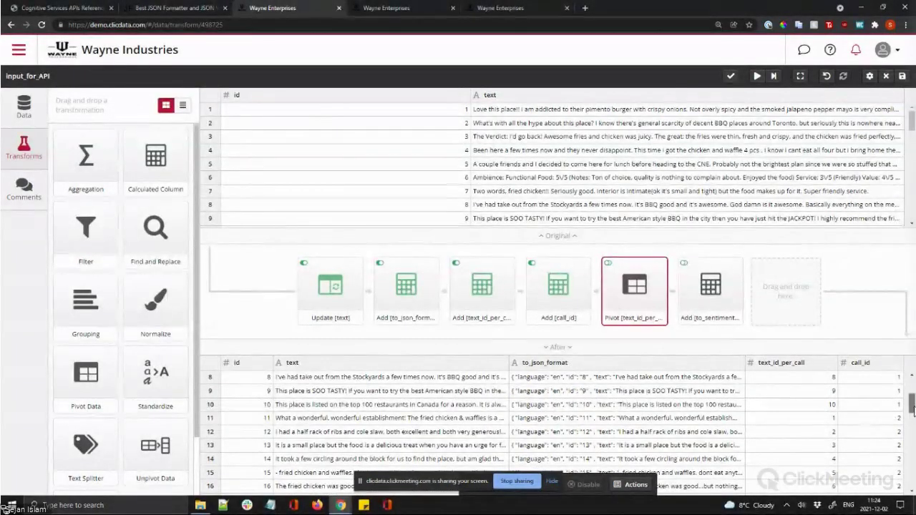
drag(912, 407, 913, 414)
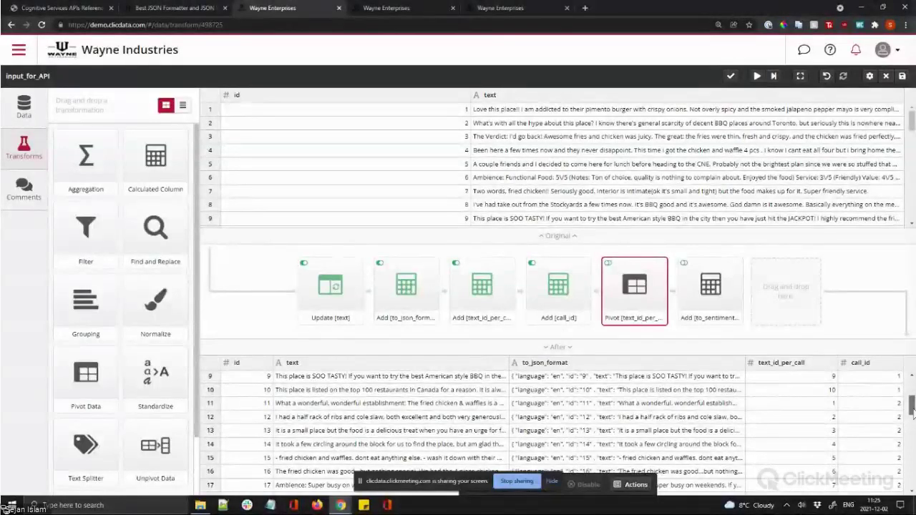
drag(913, 413, 913, 419)
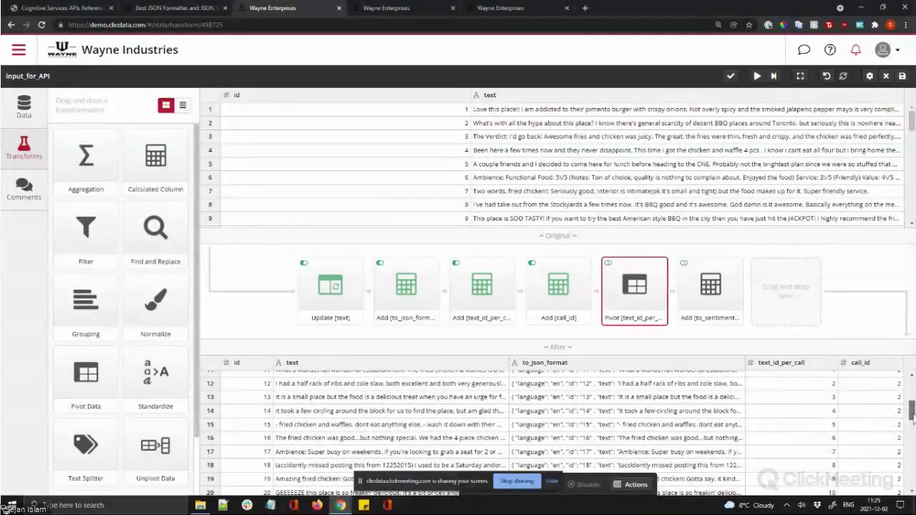
scroll(913, 419, up, 5)
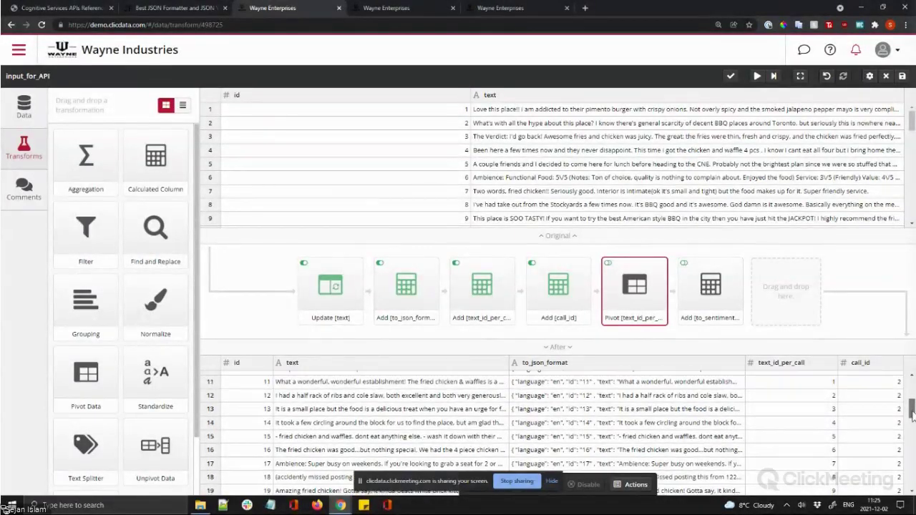
click(607, 268)
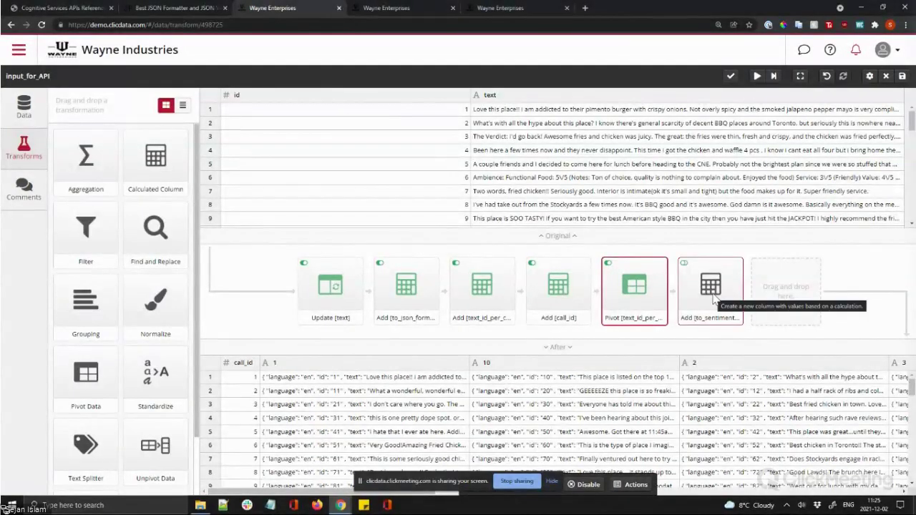
Review the to_sentiment_api expression's documents key and close its settings unchanged.
click(710, 289)
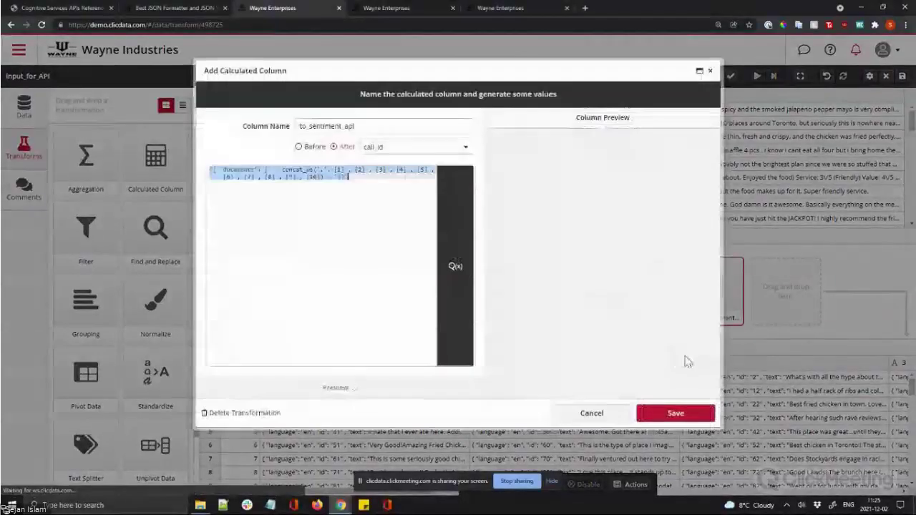
click(387, 215)
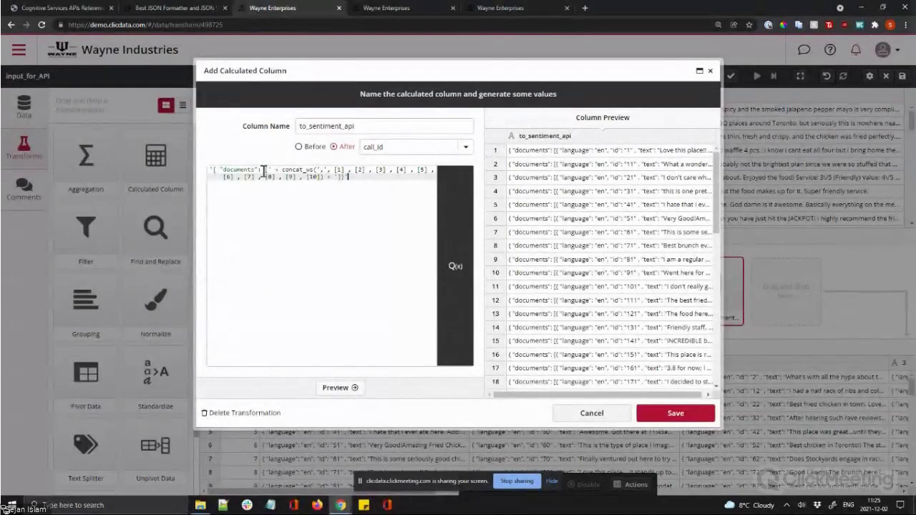
drag(263, 171, 234, 170)
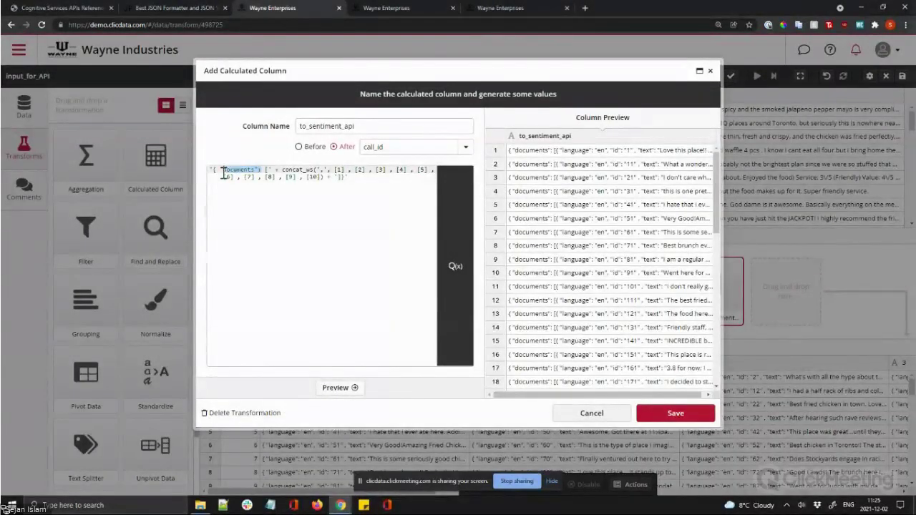
click(292, 213)
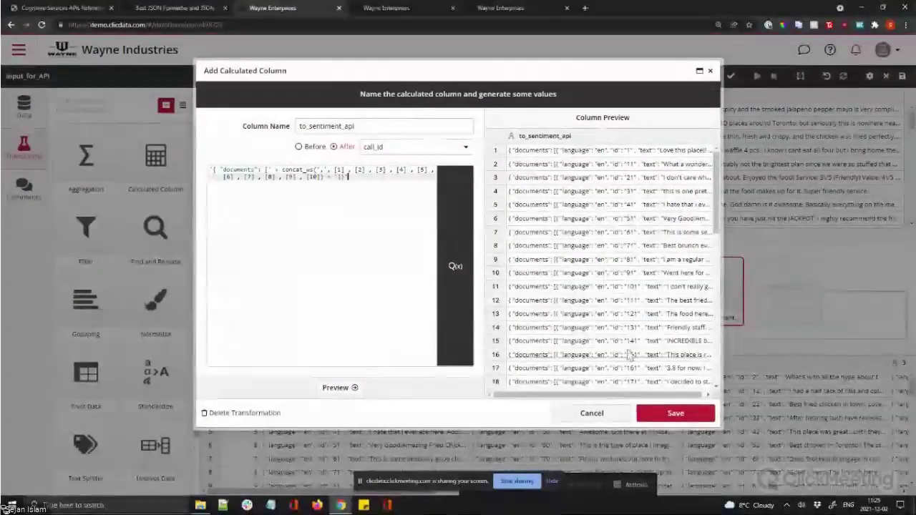
click(711, 72)
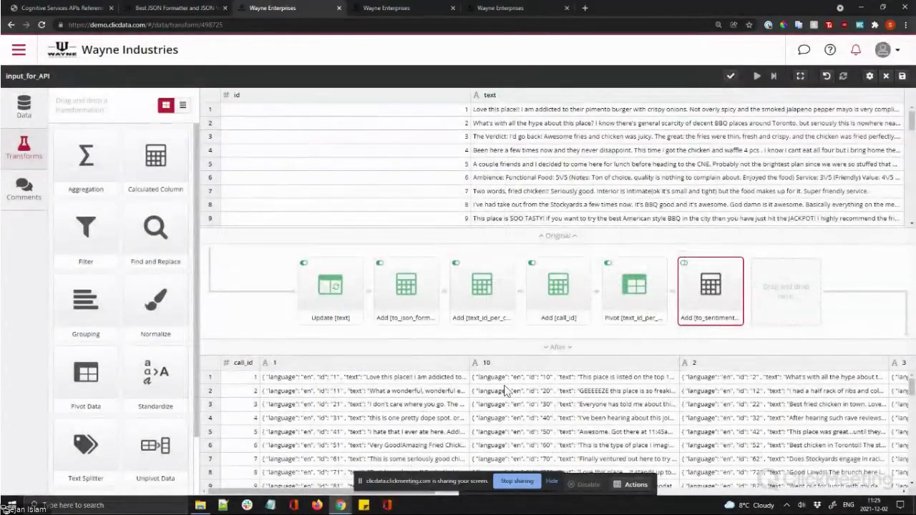
Enable the to_sentiment_api step, save input_for_API, and return to the Stockyards folder.
click(684, 266)
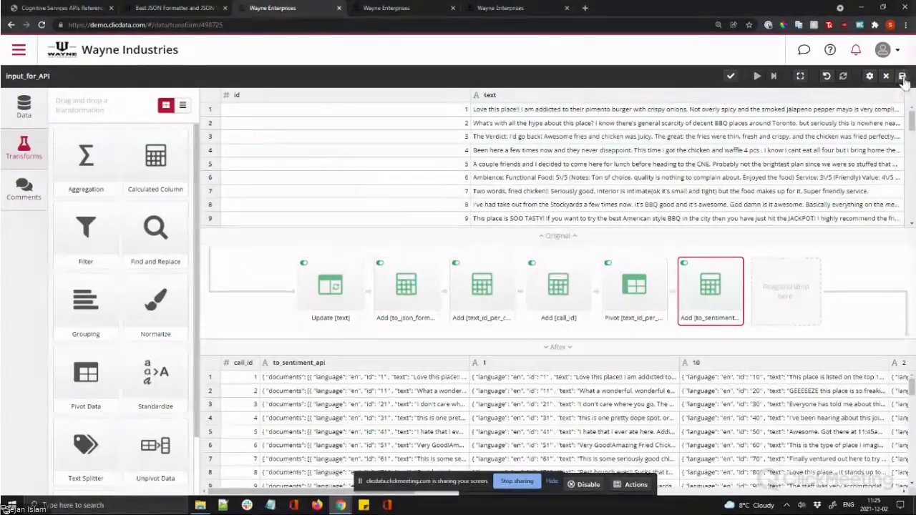
click(902, 76)
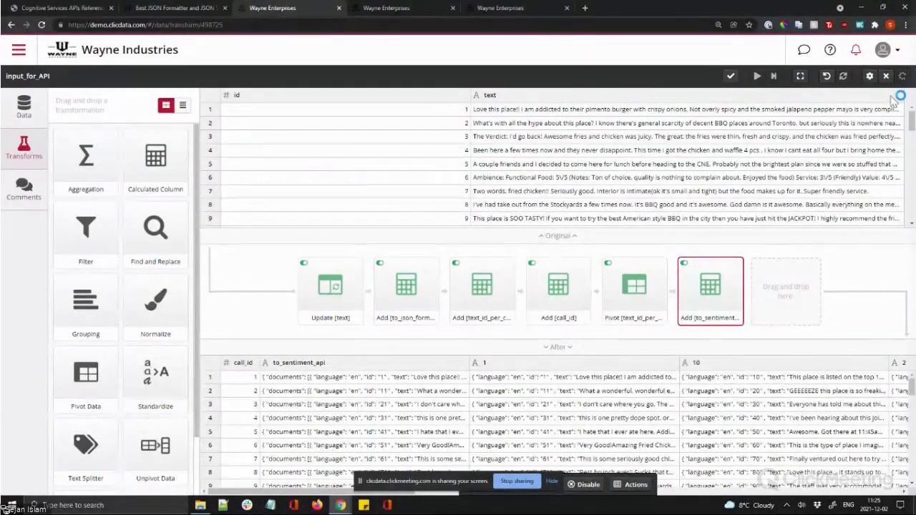
click(418, 9)
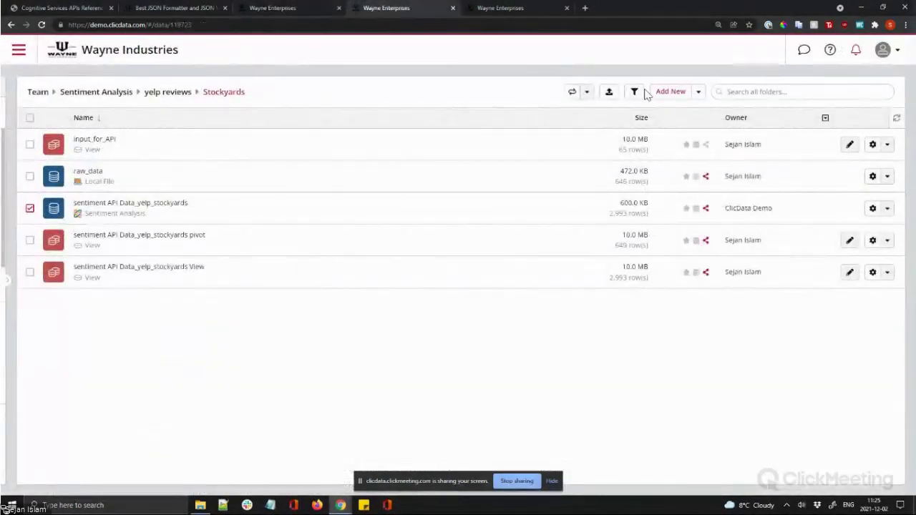
Show the Endpoint properties of the sentiment API Data_yelp_stockyards connector: POST with opinionMining=true.
click(874, 208)
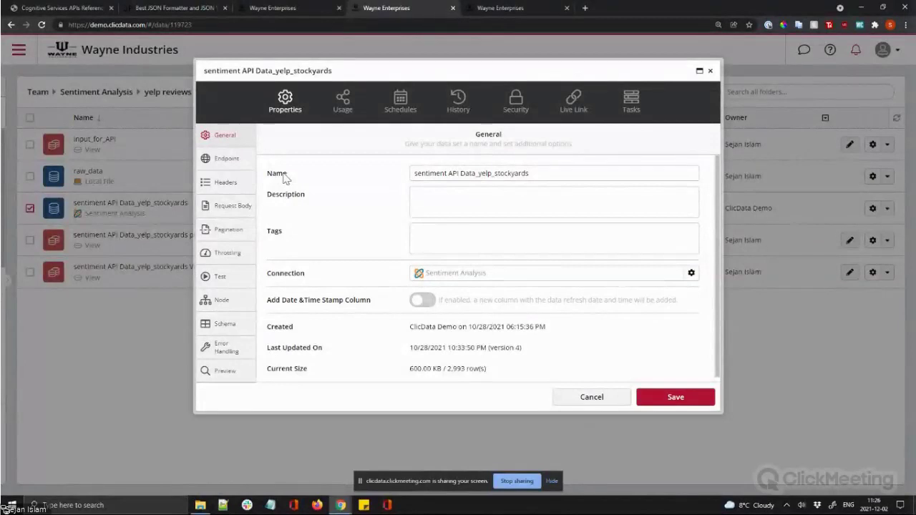
click(227, 161)
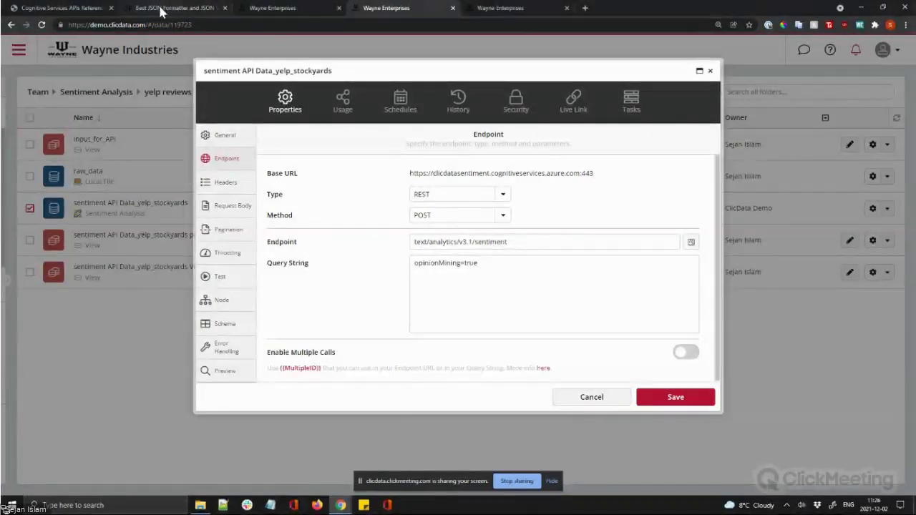
Find the Text Analytics v3.1 Sentiment request URL in the API reference, then return to ClicData.
click(69, 11)
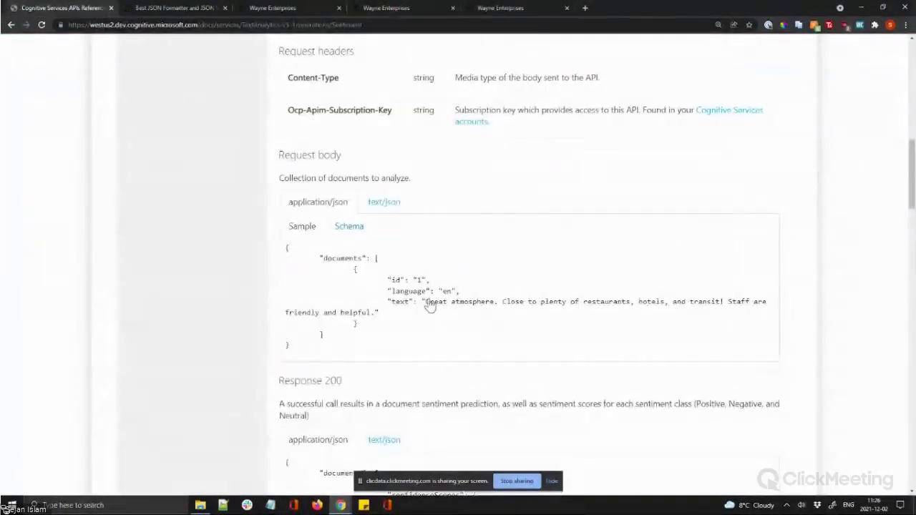
scroll(442, 317, up, 2)
scroll(442, 317, up, 6)
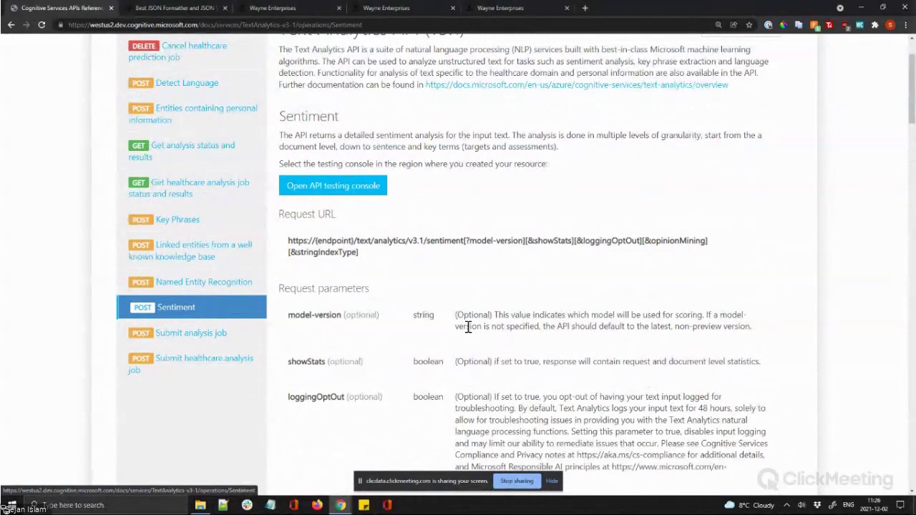
scroll(466, 327, up, 1)
drag(288, 289, 472, 308)
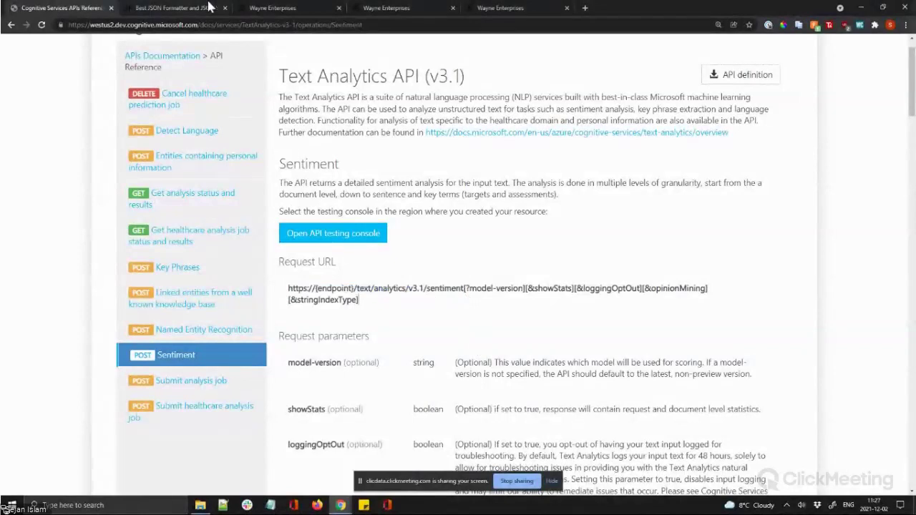
click(265, 8)
click(150, 7)
Return to the sentiment connector's Properties dialog on the Endpoint panel.
click(397, 8)
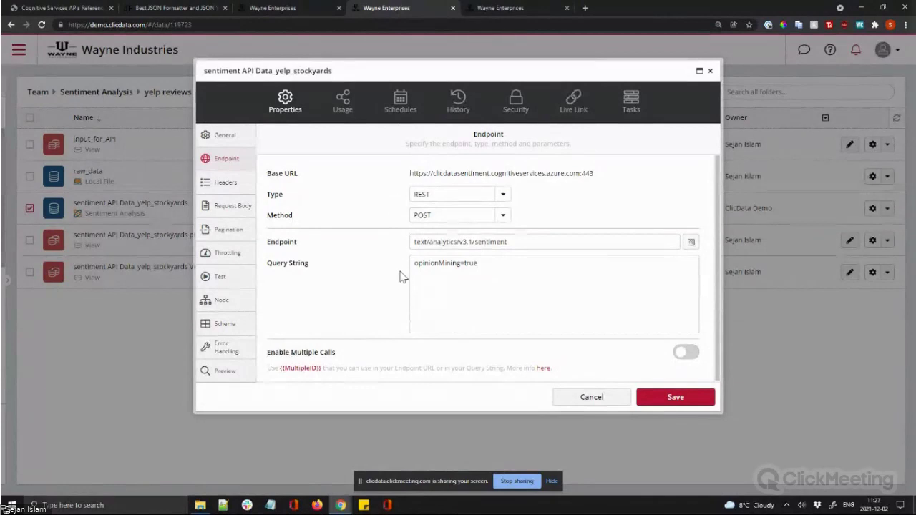
Inspect the connector's request body formula, including its ArrayFirst part.
click(236, 206)
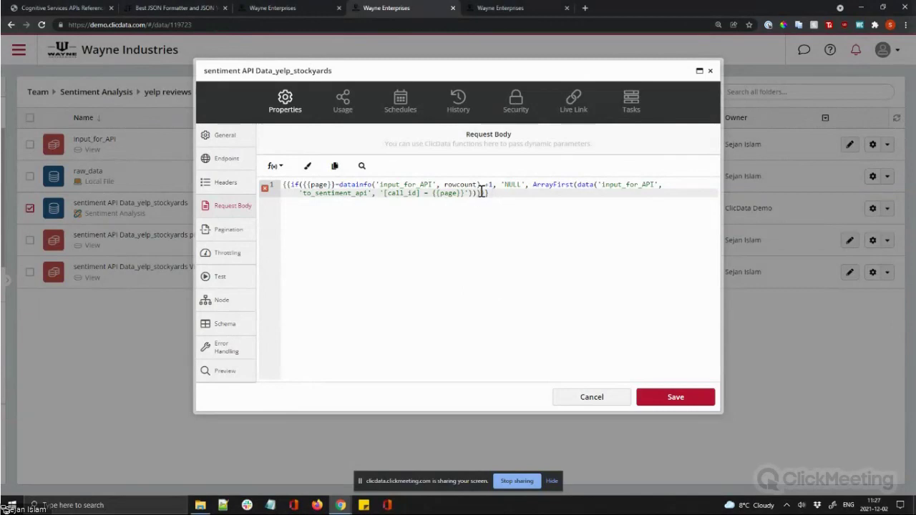
triple_click(542, 186)
click(534, 190)
shift+click(533, 186)
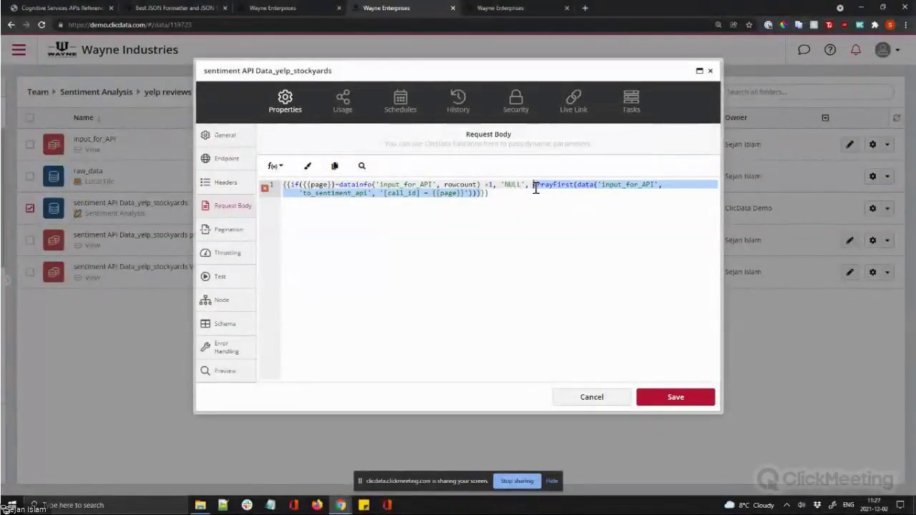
click(518, 226)
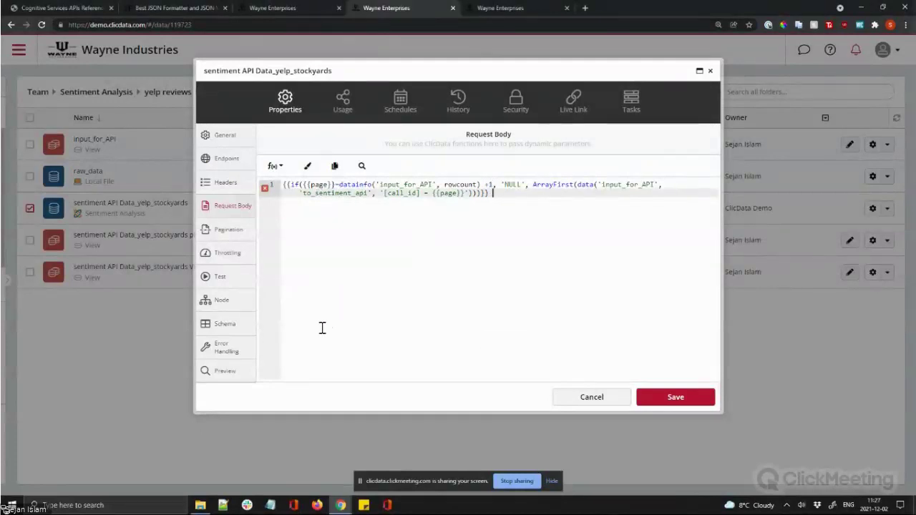
Check the Pagination settings and the formula's page parameter, then bring up the request test.
click(241, 239)
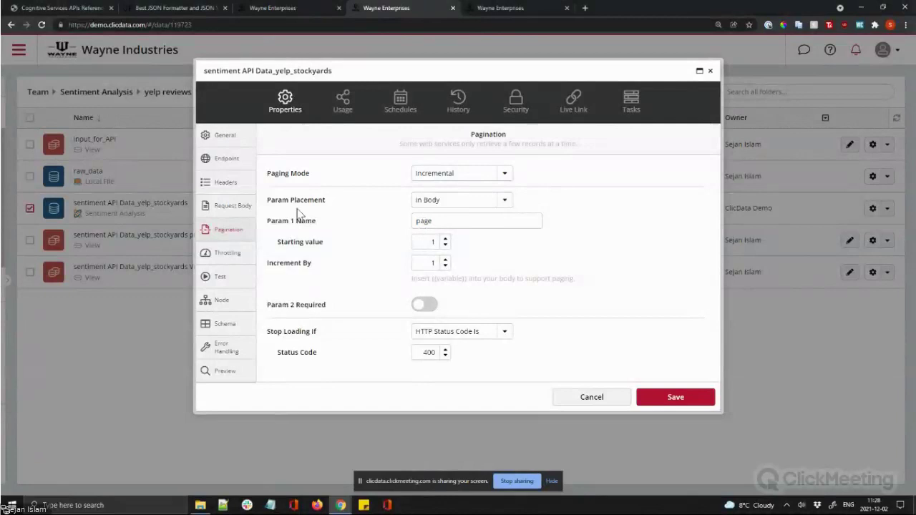
click(230, 207)
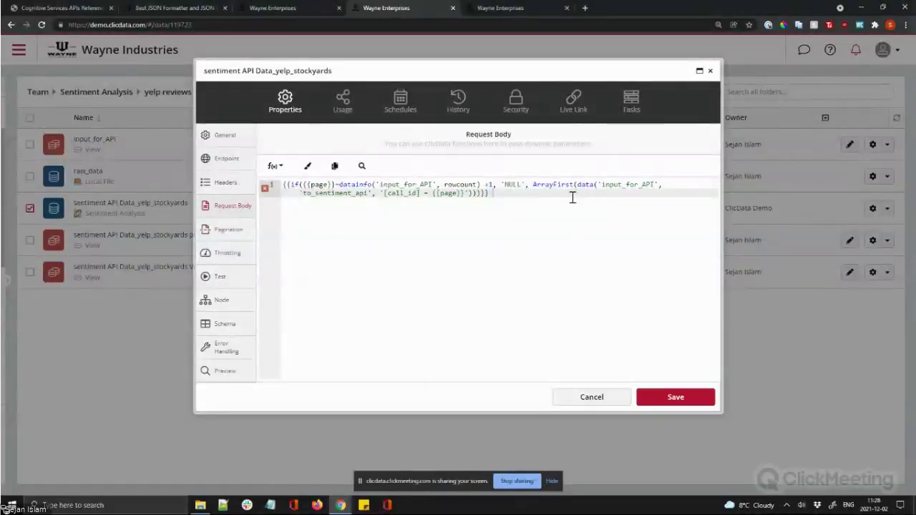
double_click(445, 194)
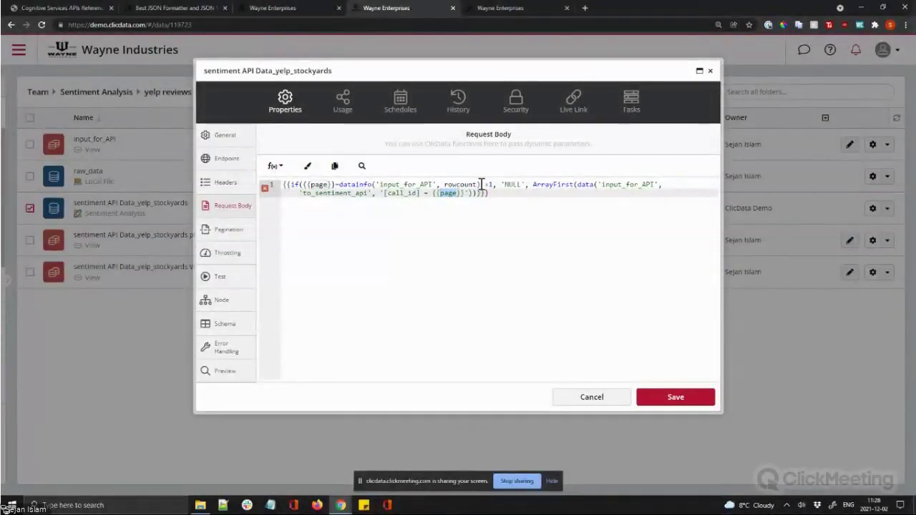
click(230, 281)
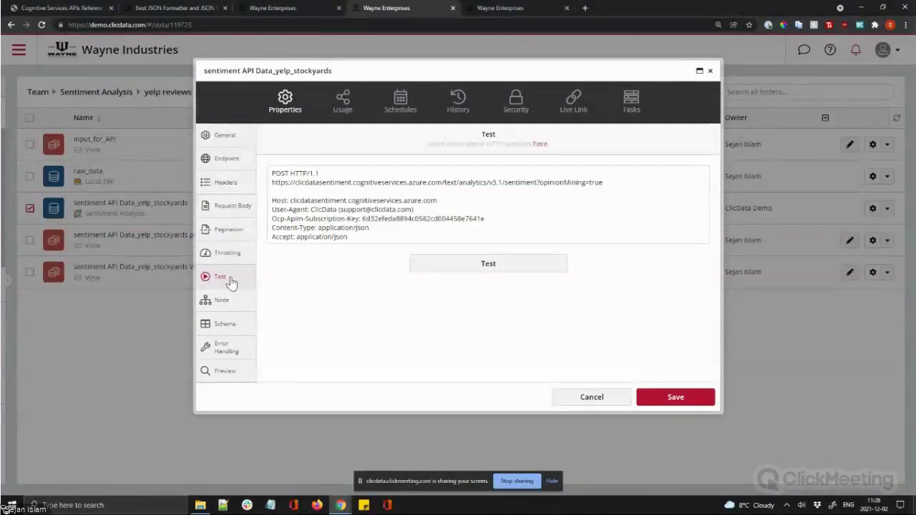
Run the sentiment POST test request until it returns 200 - OK, then move to Node selection.
click(252, 207)
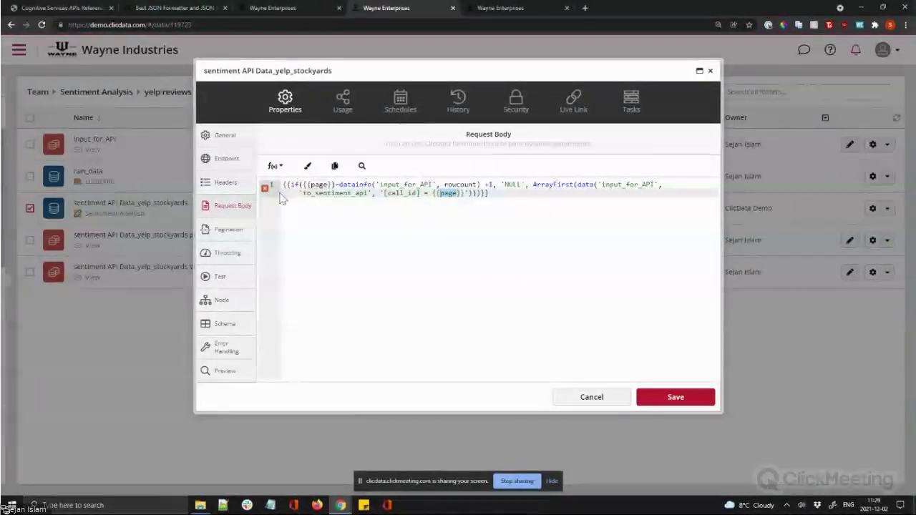
click(247, 281)
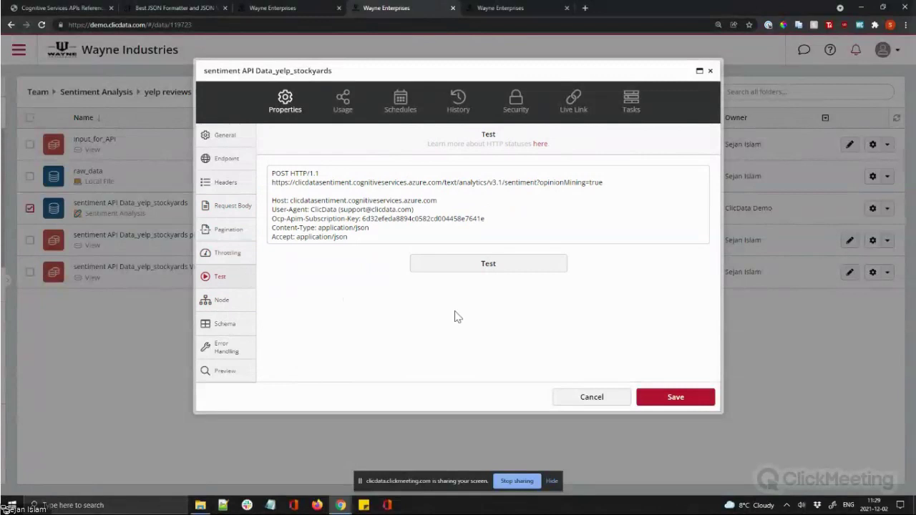
click(494, 269)
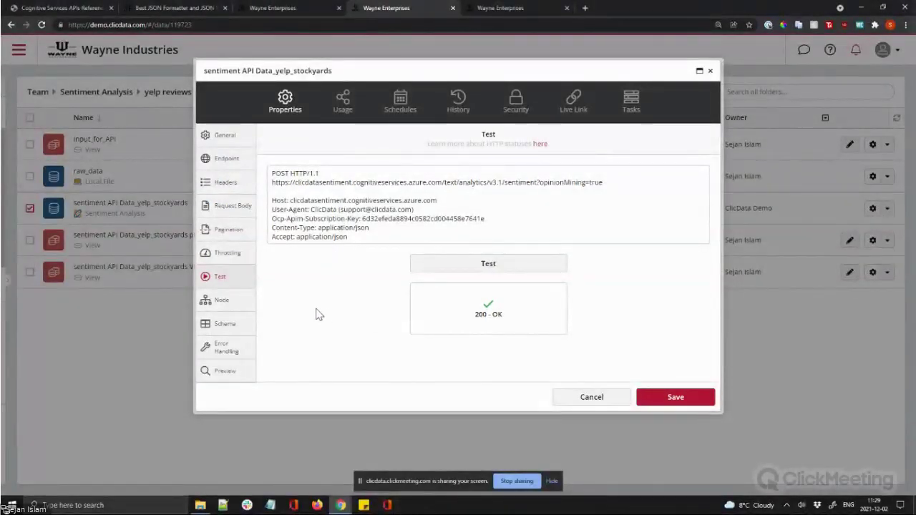
click(245, 304)
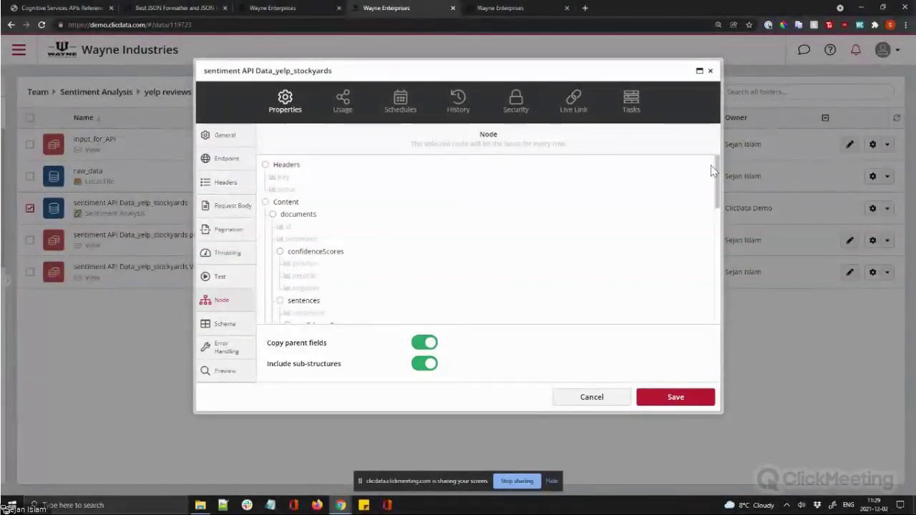
scroll(716, 168, down, 2)
scroll(719, 169, up, 2)
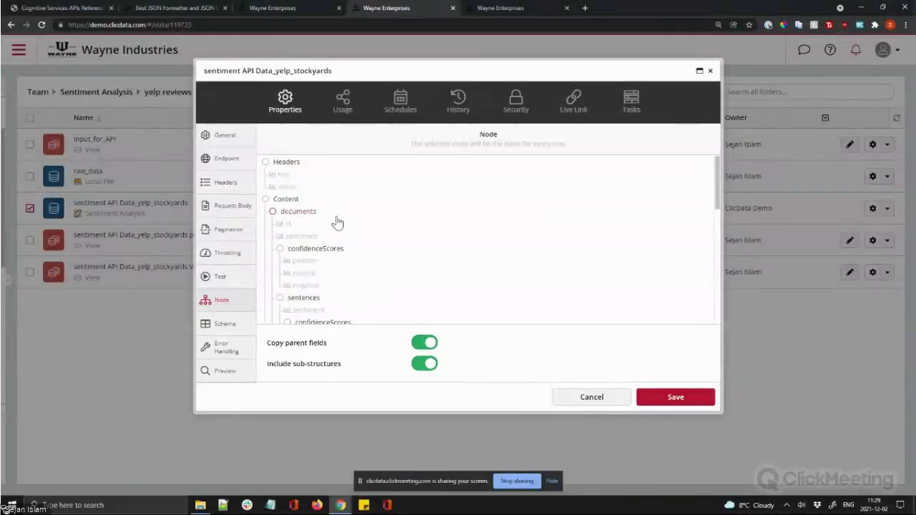
scroll(720, 184, down, 2)
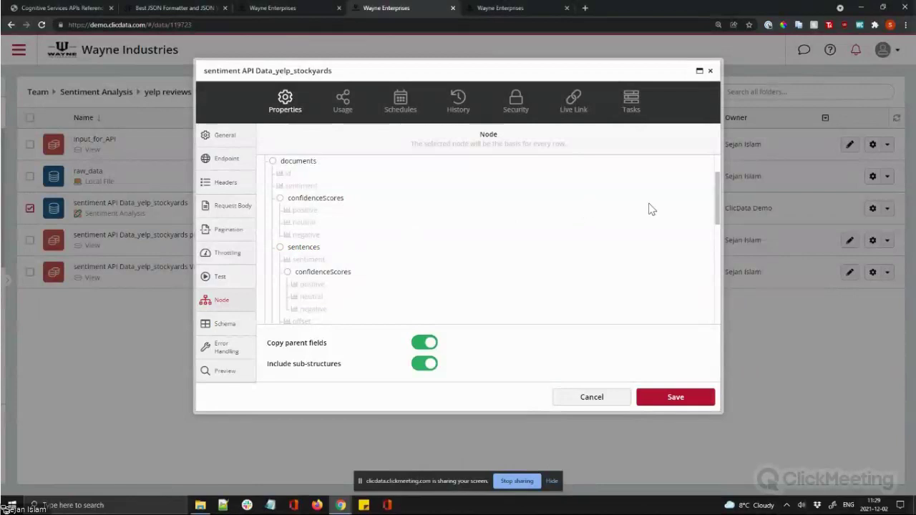
drag(719, 187, 717, 217)
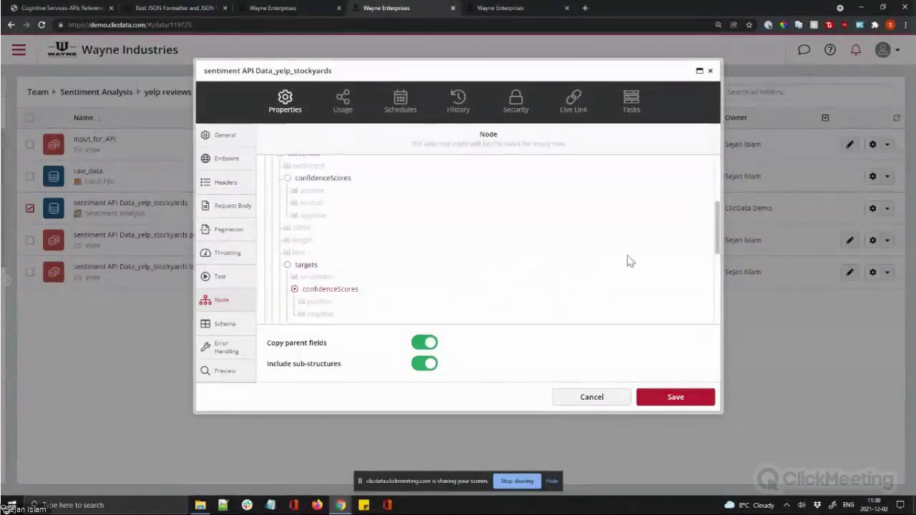
scroll(627, 260, down, 1)
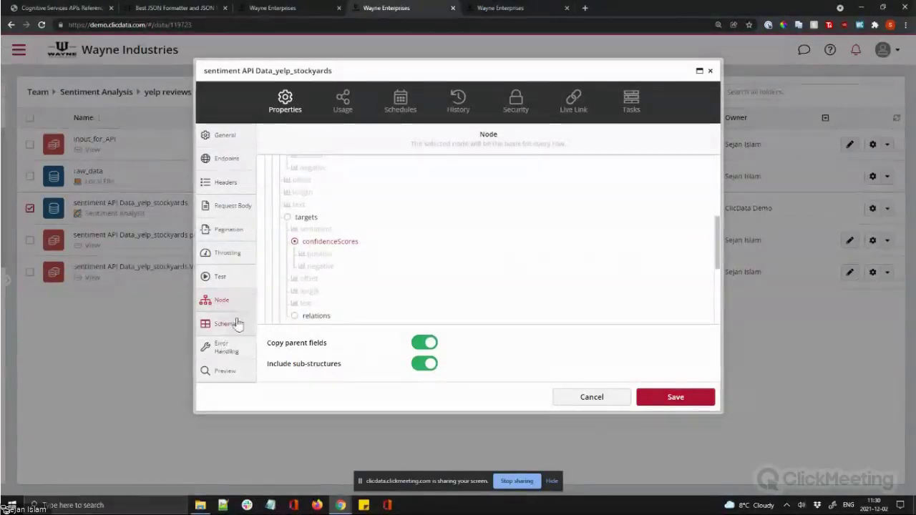
Preview the connector data and resize the confidenceScores columns to read each target's positive score.
click(224, 372)
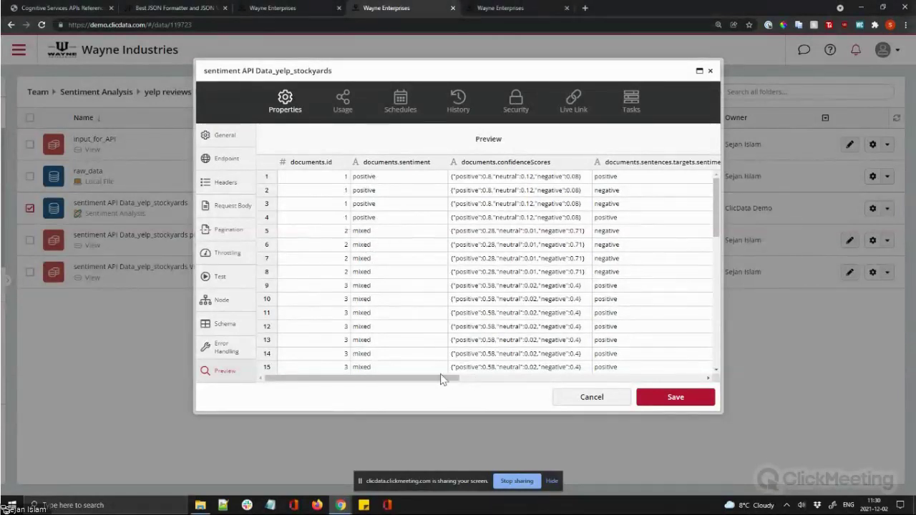
drag(438, 385, 525, 390)
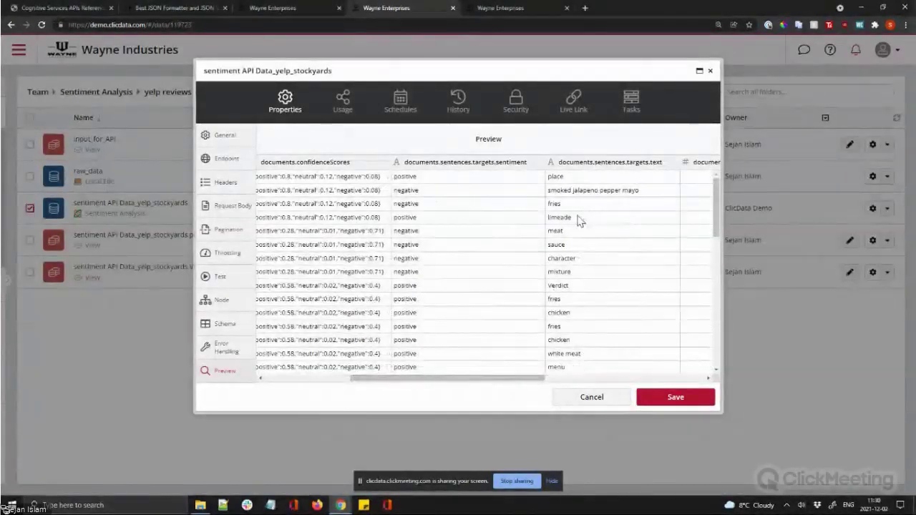
drag(523, 387, 693, 362)
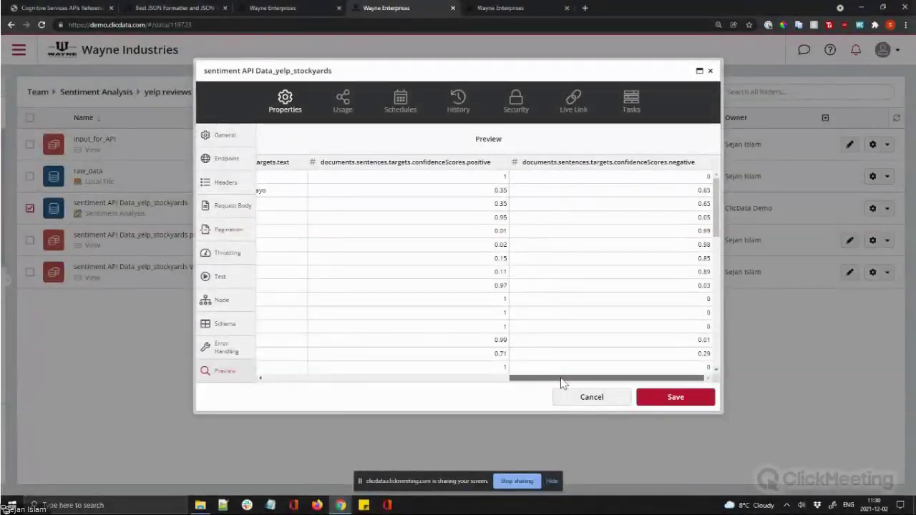
drag(561, 381, 312, 373)
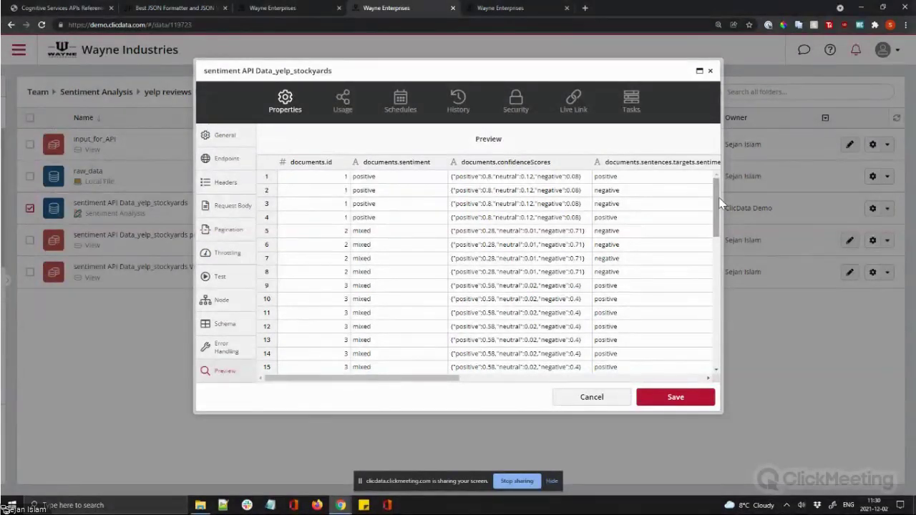
drag(715, 205, 705, 231)
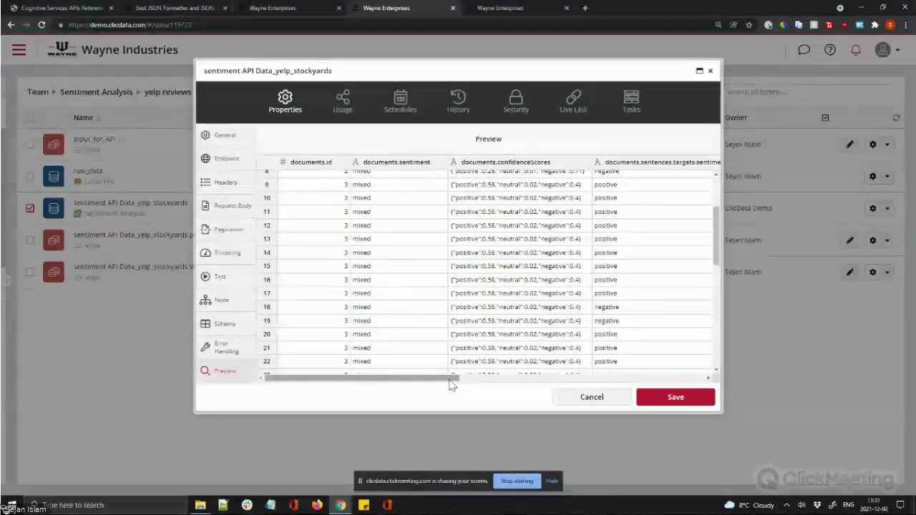
drag(451, 383, 658, 378)
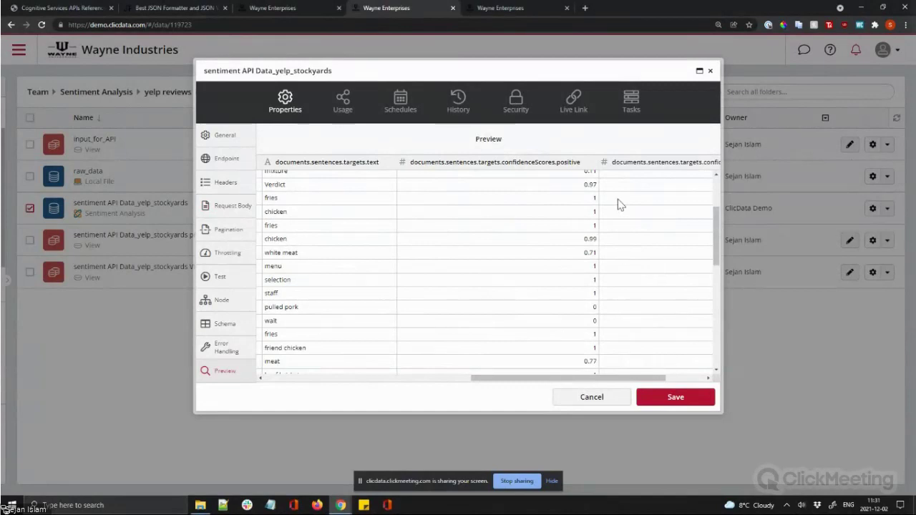
drag(598, 162, 512, 178)
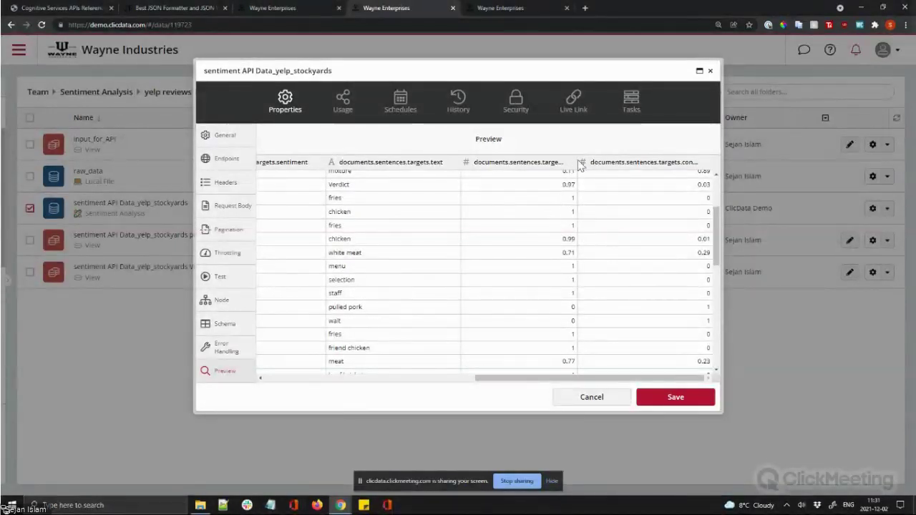
drag(579, 161, 664, 159)
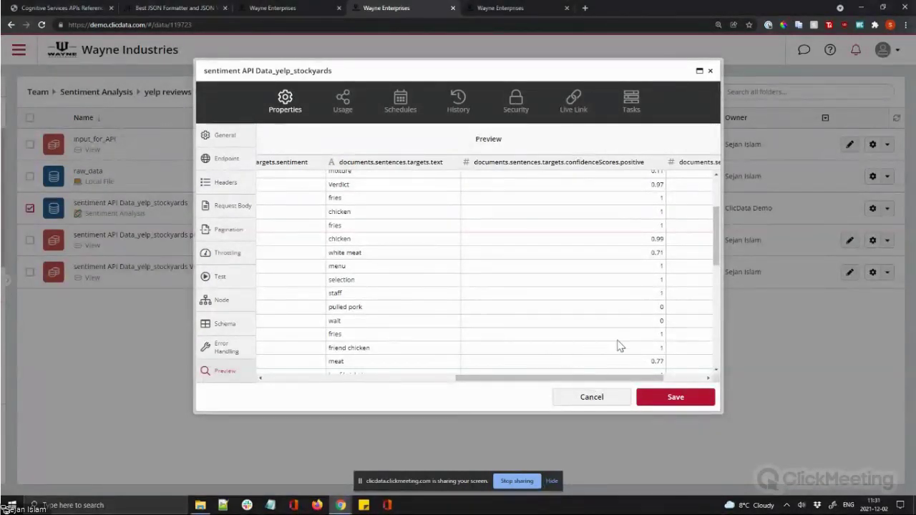
mouse_move(716, 271)
mouse_down()
mouse_move(716, 281)
mouse_move(722, 271)
mouse_up()
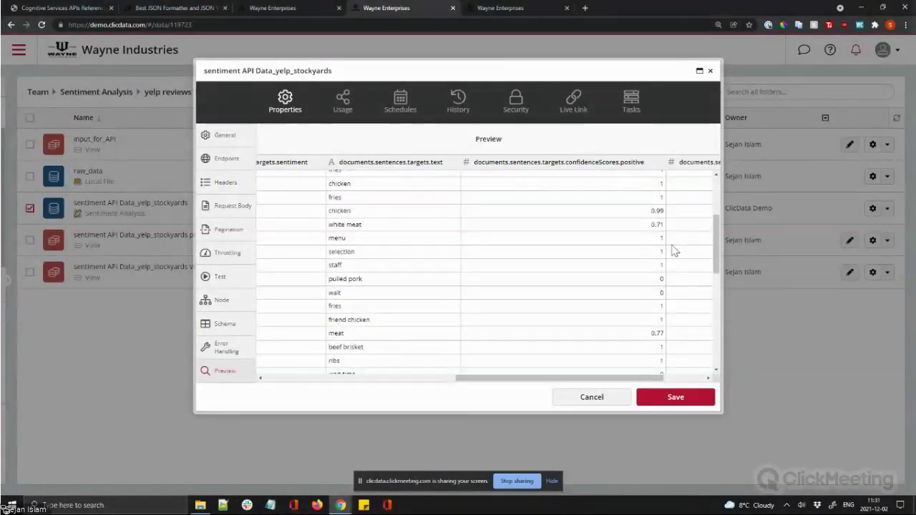
scroll(659, 279, up, 1)
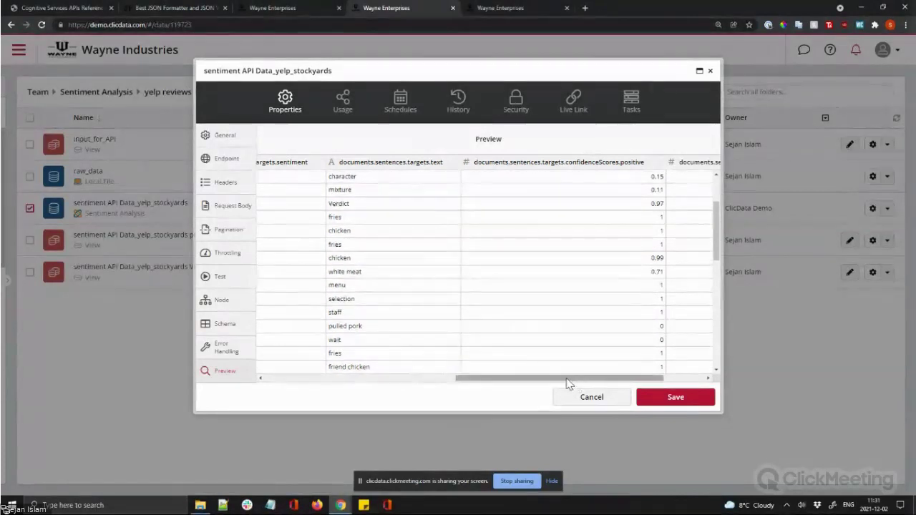
drag(566, 380, 561, 379)
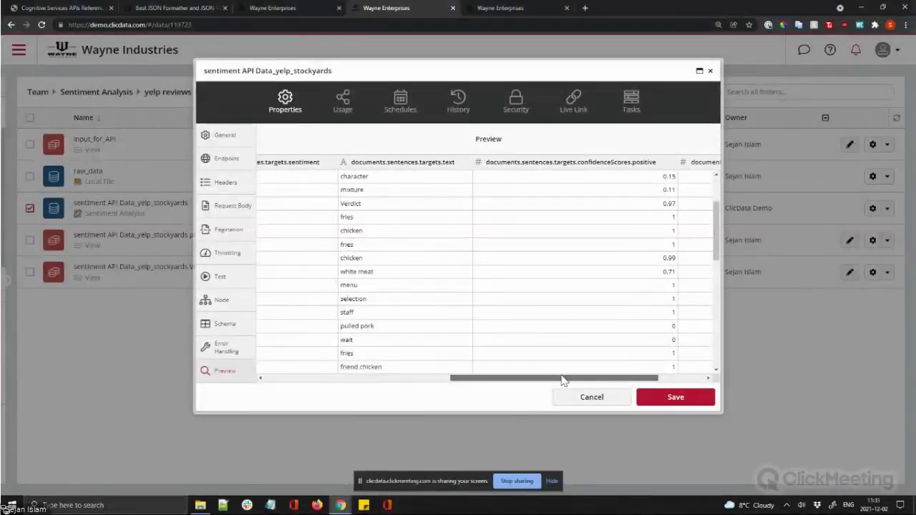
drag(712, 237, 718, 227)
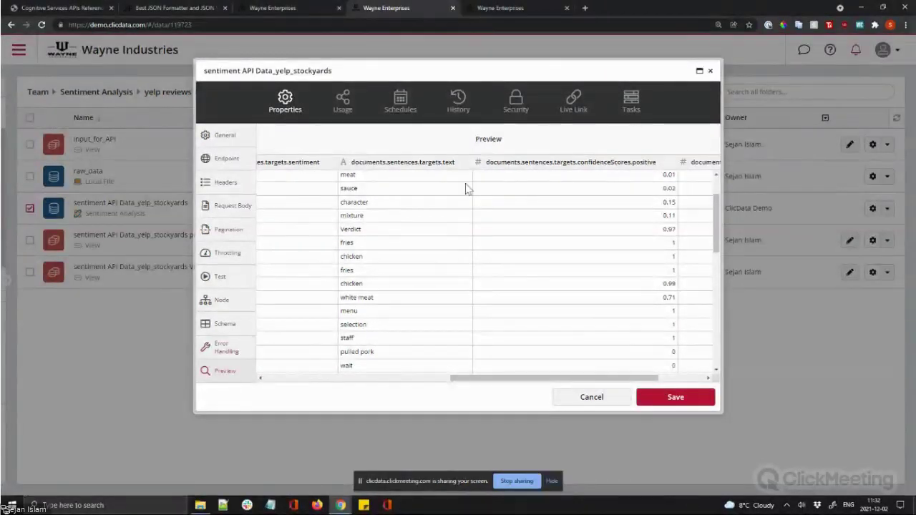
Save the connector settings and open the sentiment API Data_yelp_stockyards dataset's data.
click(686, 402)
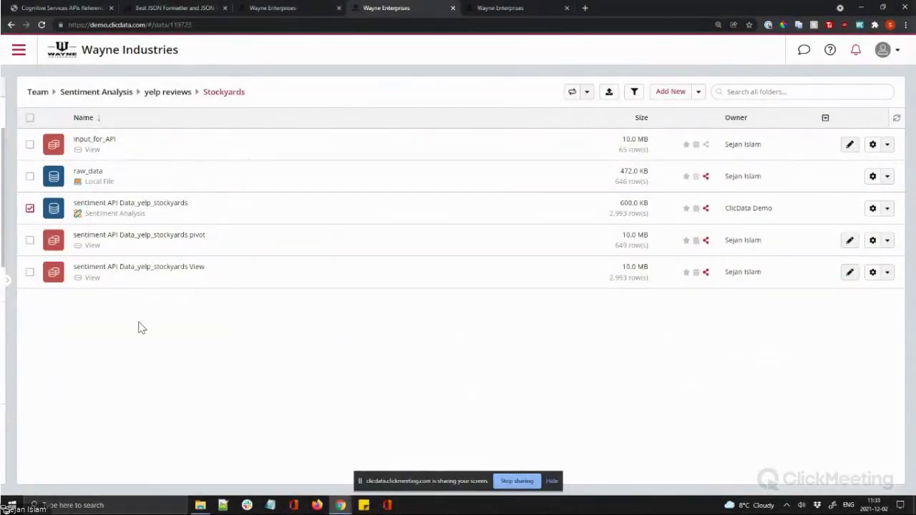
click(168, 208)
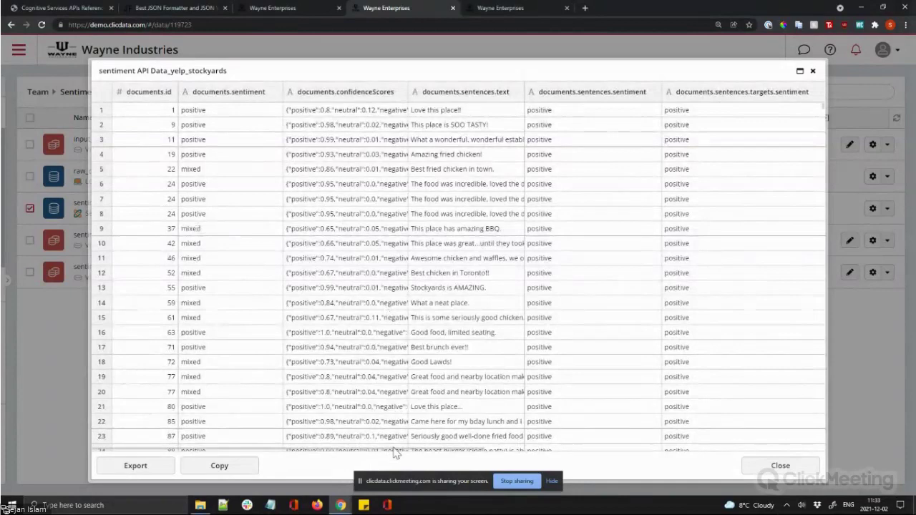
Maximize the data viewer and widen the sentences.text column to show full reviews.
drag(423, 452, 295, 447)
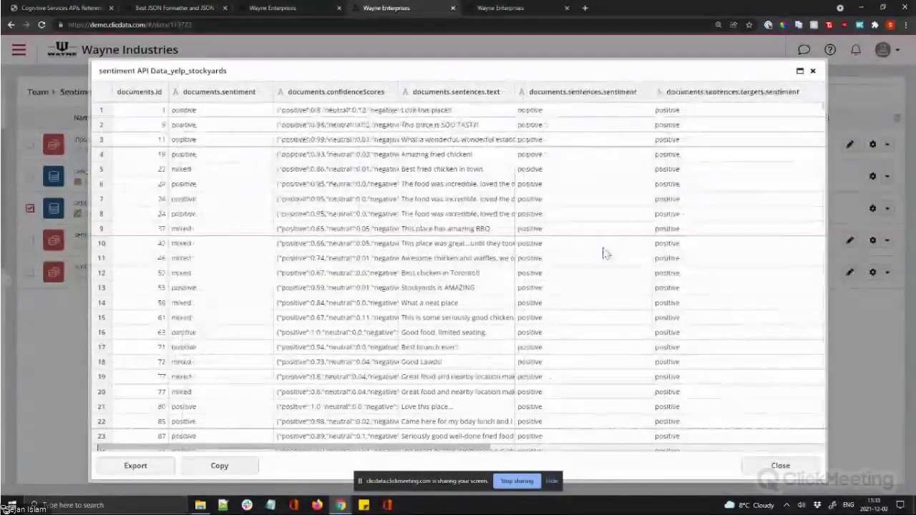
click(800, 71)
drag(427, 64, 523, 60)
drag(563, 69, 673, 68)
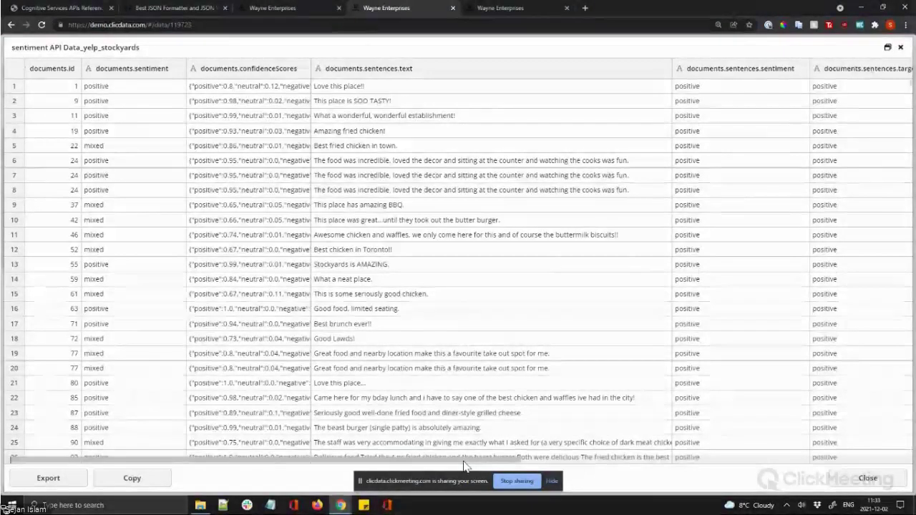
Read row 26's review and the targets sentiment columns, then close the data viewer.
drag(463, 466, 512, 456)
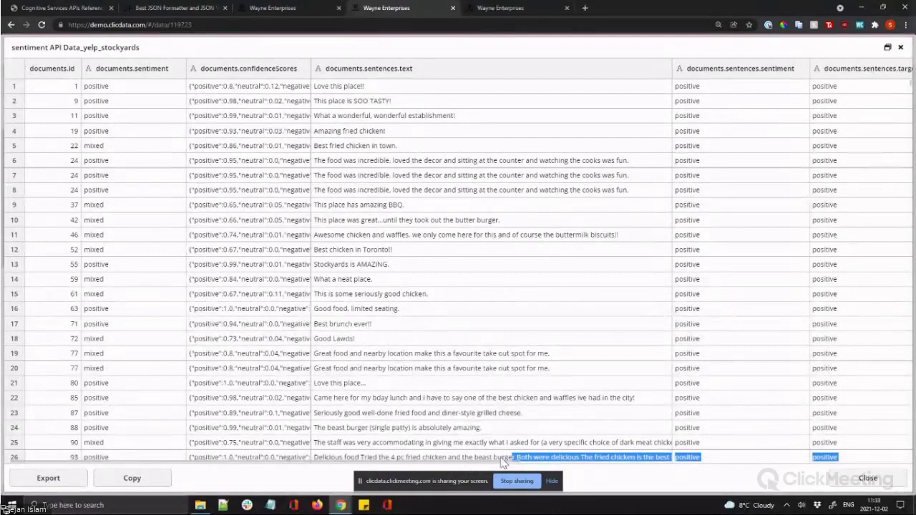
click(499, 463)
drag(506, 458, 859, 458)
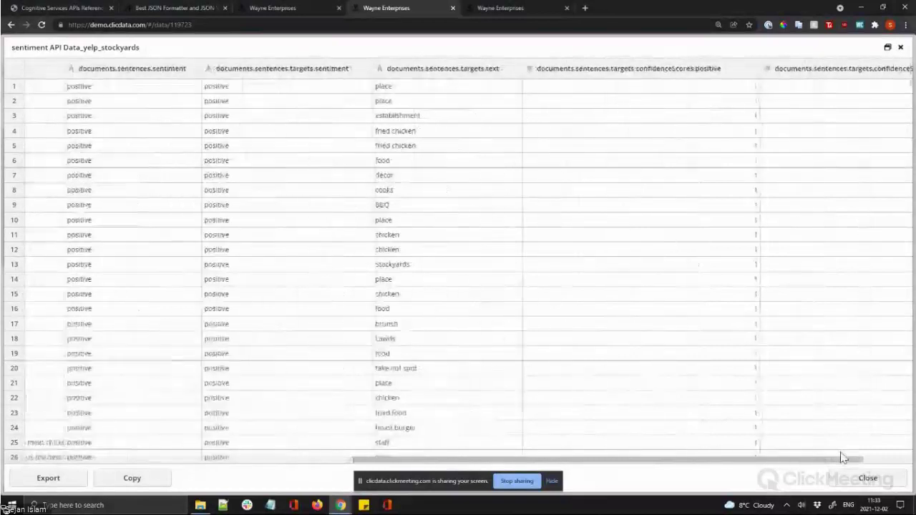
drag(781, 461, 848, 454)
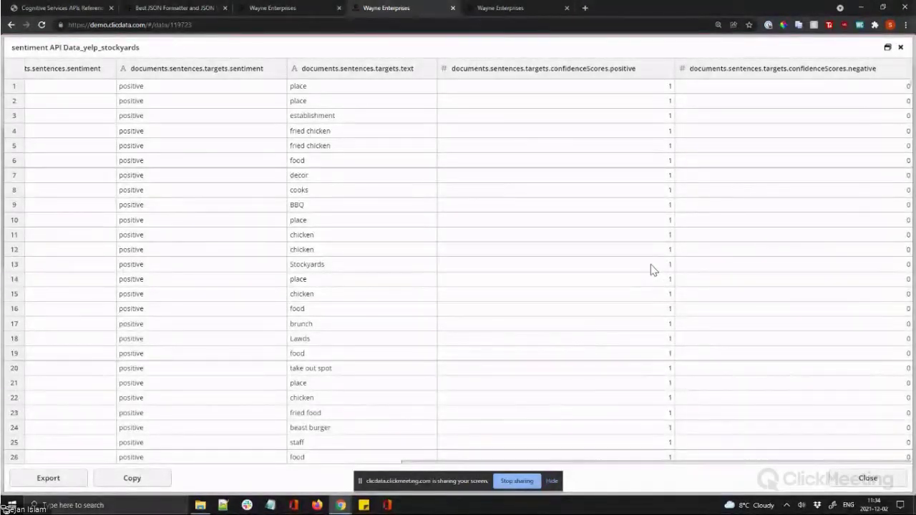
click(897, 484)
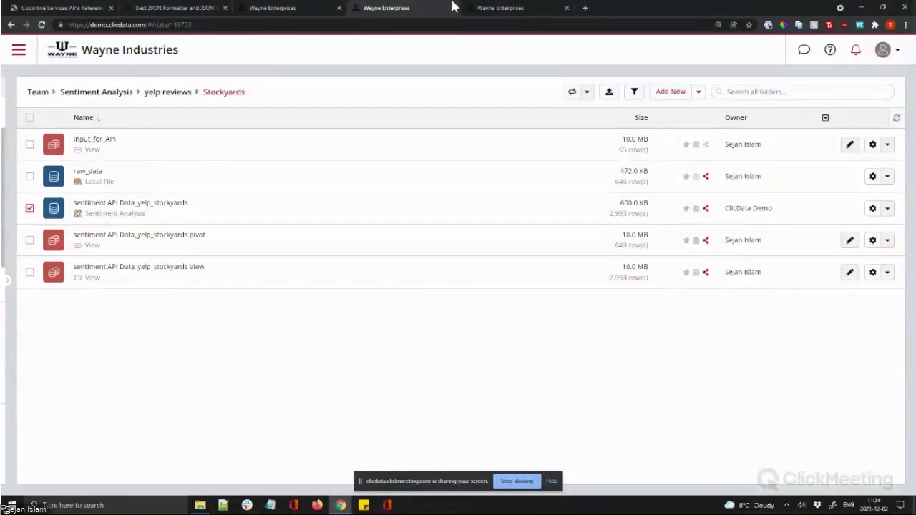
Open the Yelp sentiment_stockyard dashboard and clear the word filter to show Overall Sentiment.
click(500, 9)
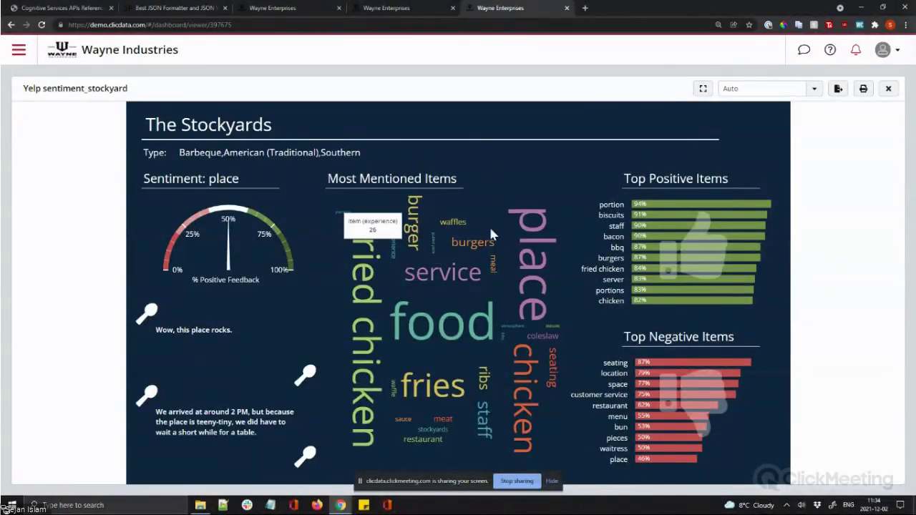
click(471, 206)
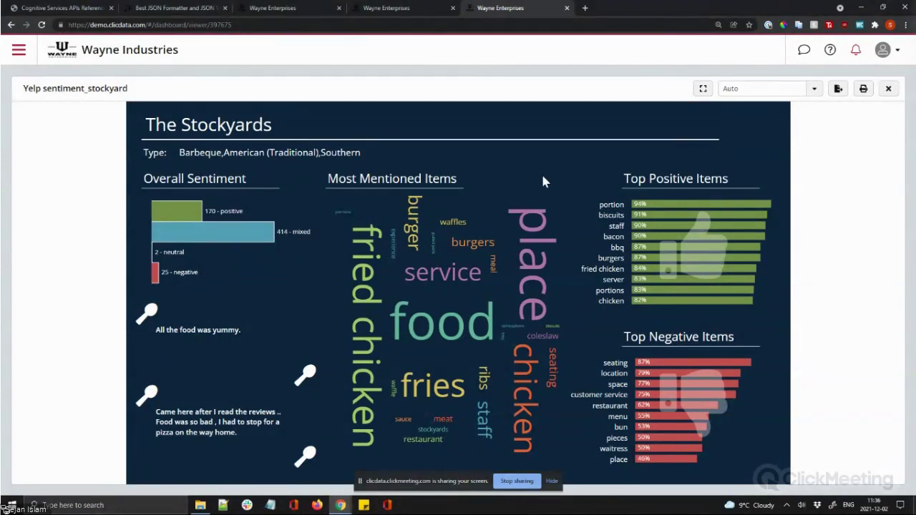
Filter the gauge and reviews by the words fried chicken, burger and restaurant in turn.
mouse_move(367, 259)
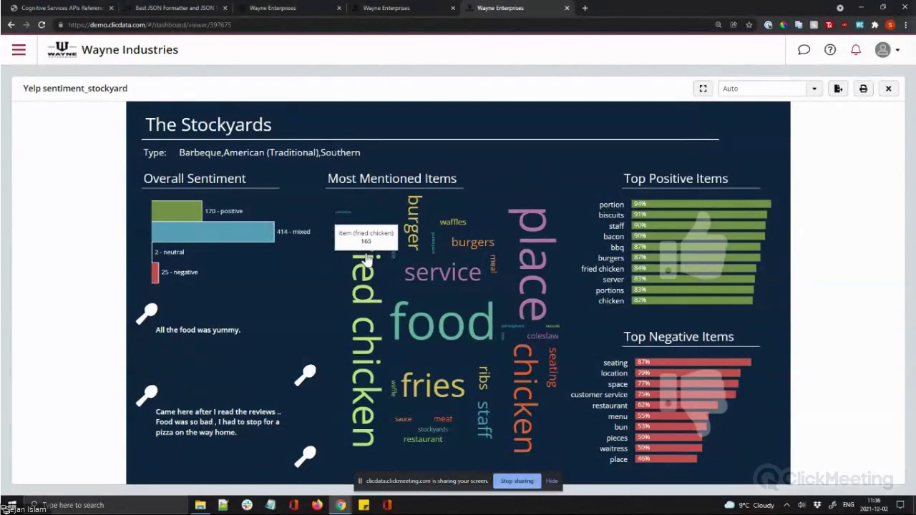
click(366, 259)
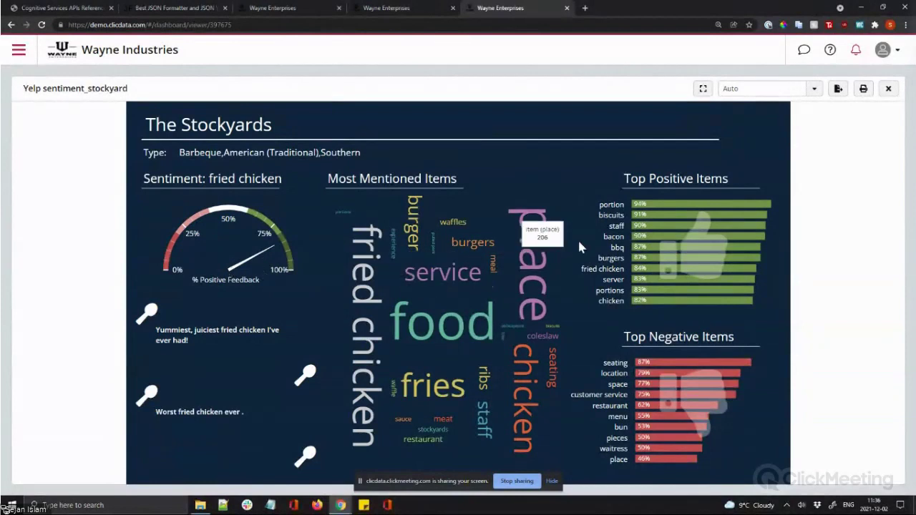
click(411, 215)
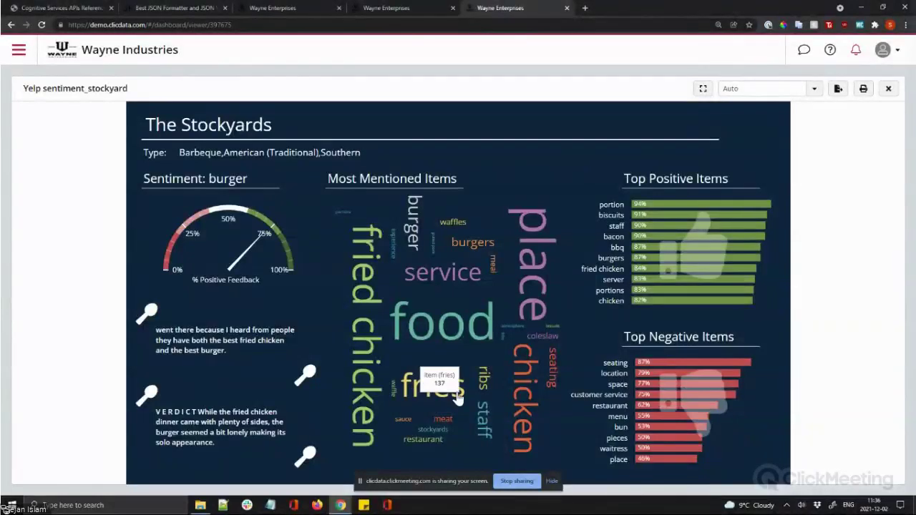
click(422, 439)
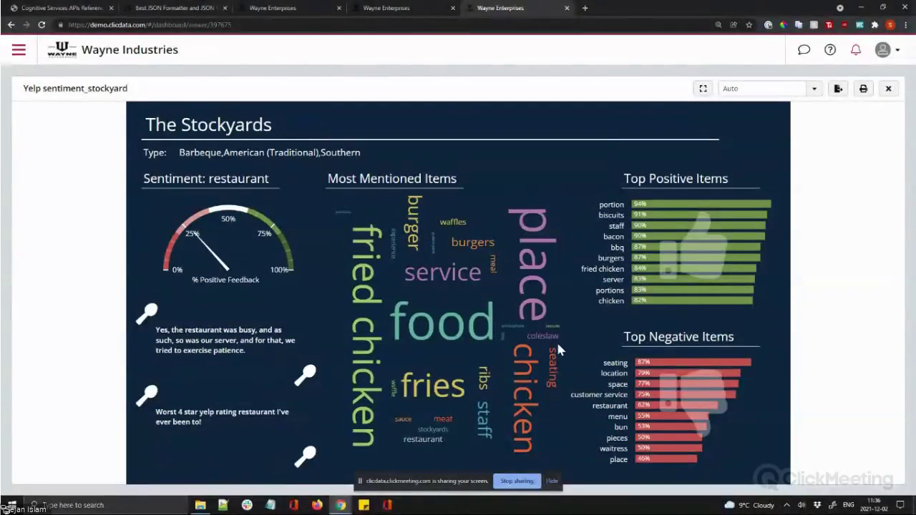
Filter the dashboard to 'place', then clear that filter to return to Overall Sentiment.
mouse_move(443, 373)
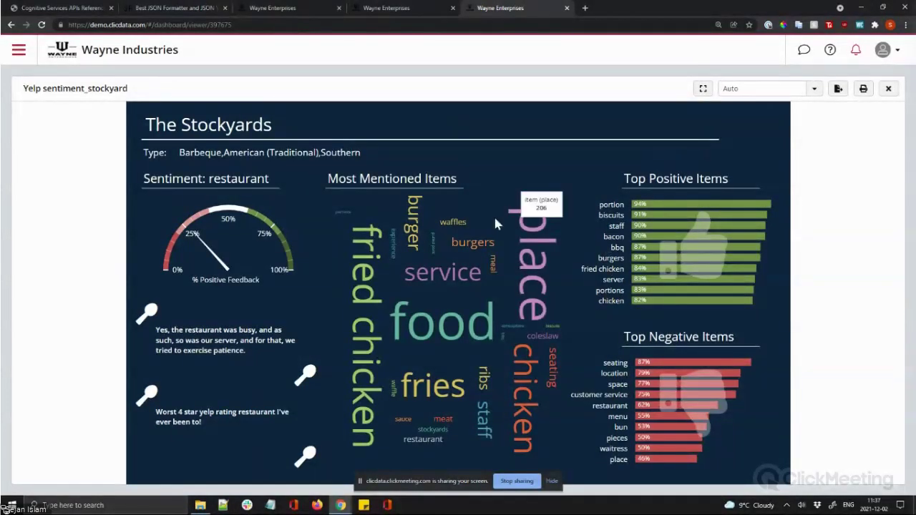
click(531, 239)
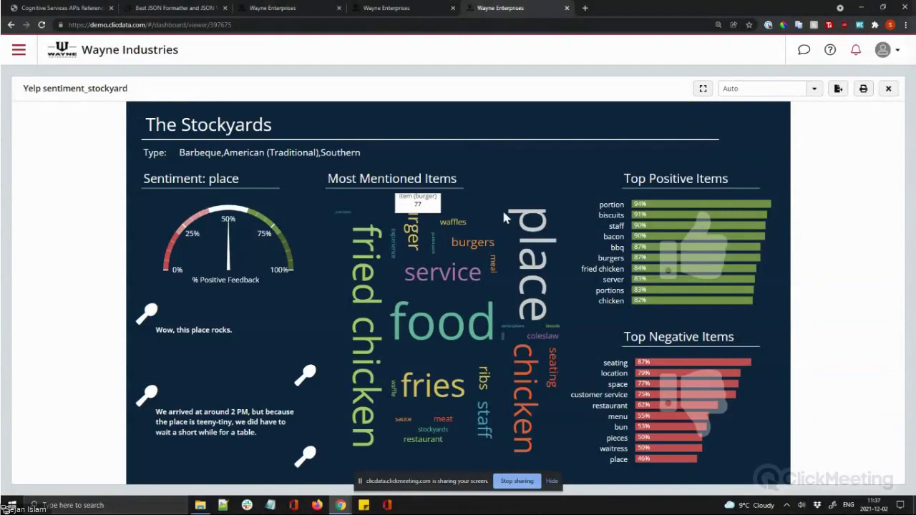
click(533, 201)
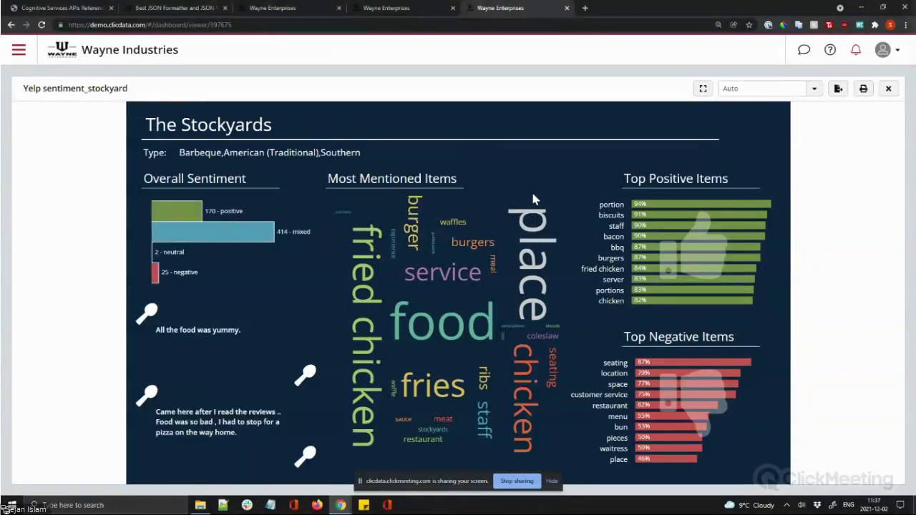